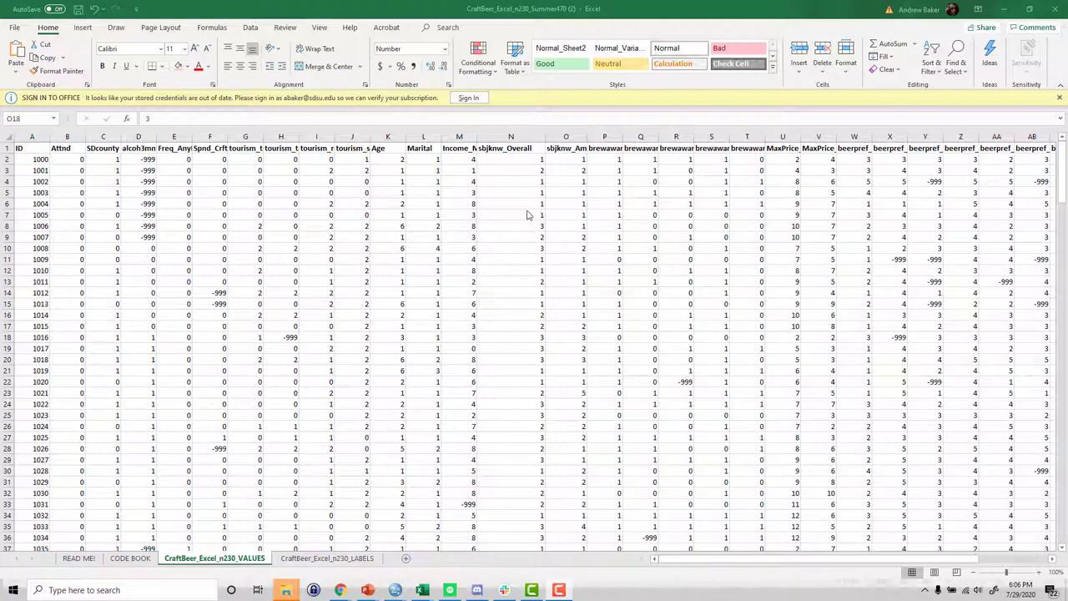
# Insert a blank column at P and resize columns O and P to fit.
pyautogui.click(604, 136)
pyautogui.rightClick(604, 136)
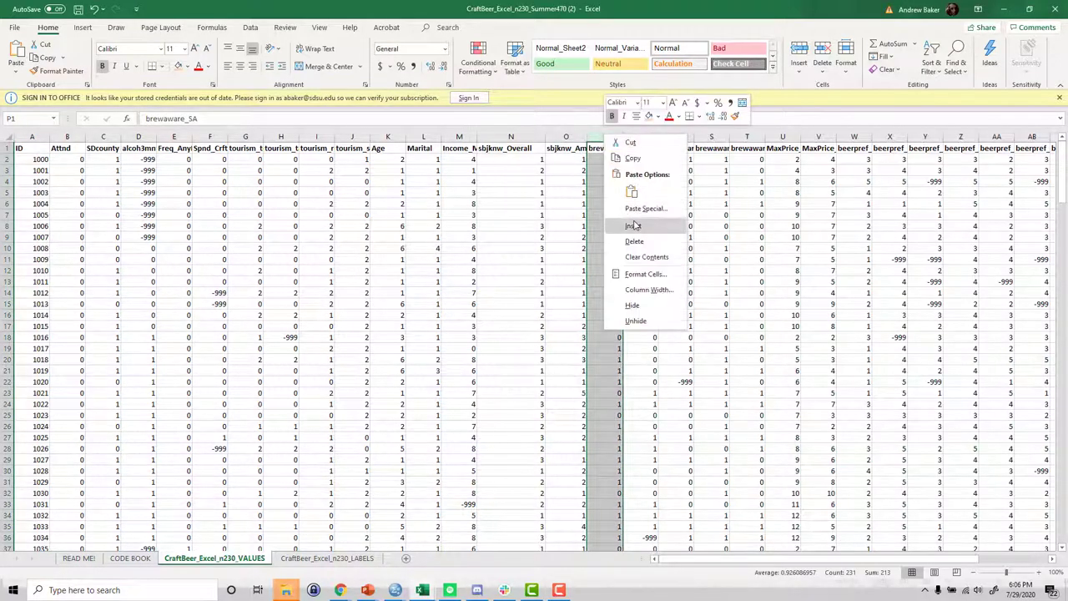
pyautogui.click(634, 224)
pyautogui.doubleClick(586, 136)
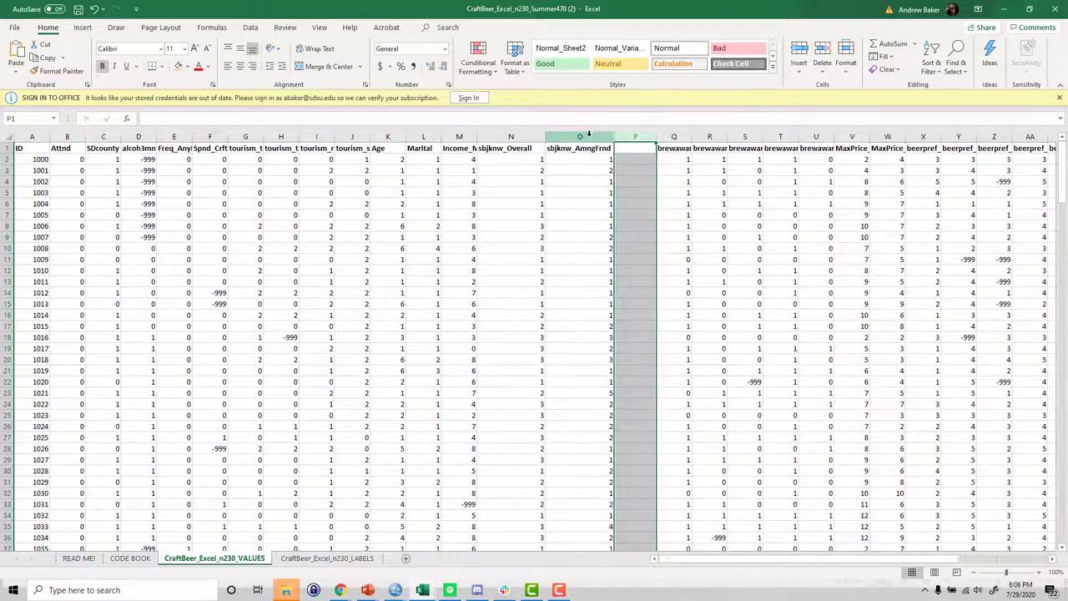
pyautogui.moveTo(705, 136); pyautogui.dragTo(701, 136)
# Label P1 sbj_2Box and fill P with =VLOOKUP(N2,$AM$3:$AN$7,2,FALSE) looking up Overall scores.
pyautogui.click(511, 147)
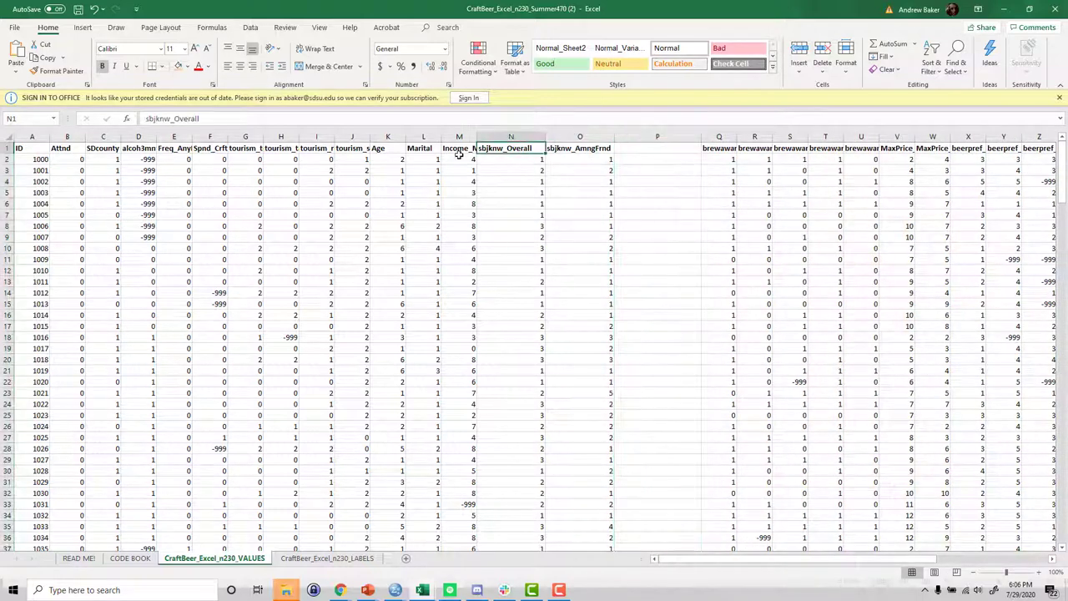
pyautogui.click(657, 149)
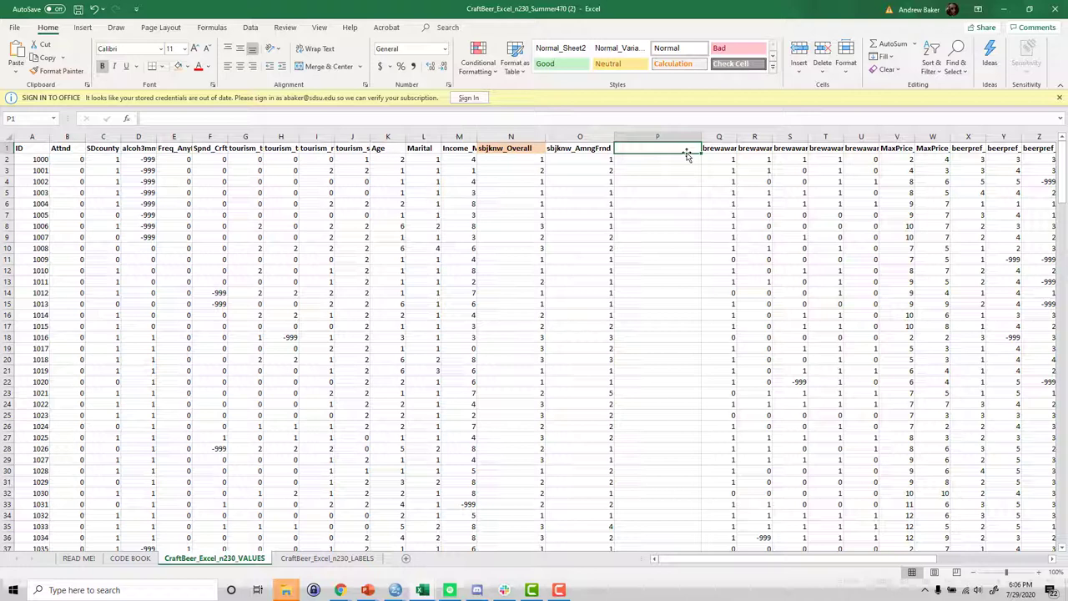
pyautogui.write('sbj_2Box')
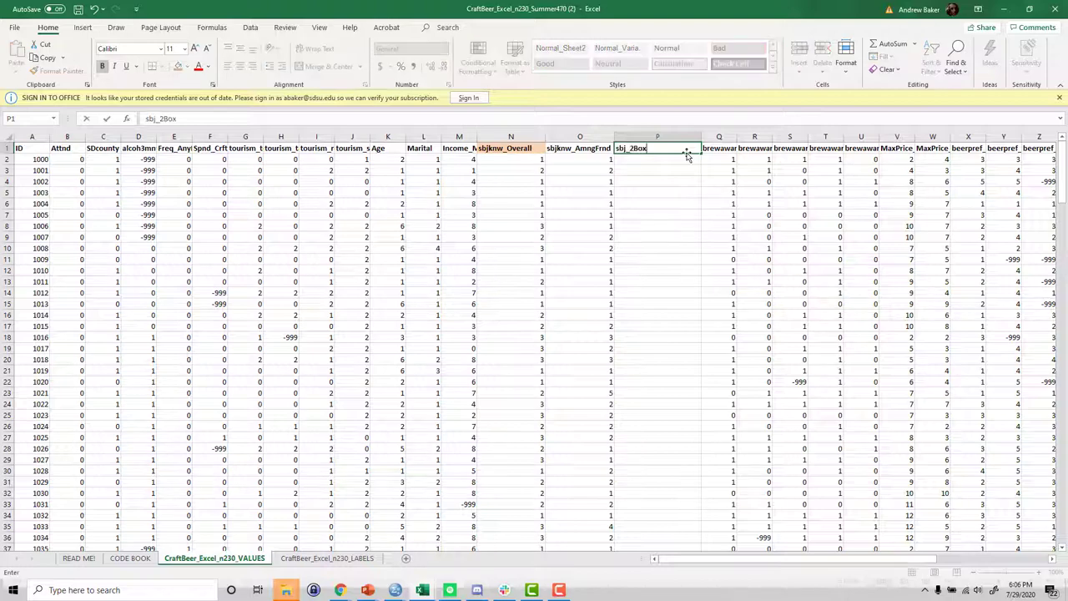
pyautogui.press('Return')
pyautogui.write('=vlookup(')
pyautogui.press('Escape')
pyautogui.hotkey('ctrl', 'Right')
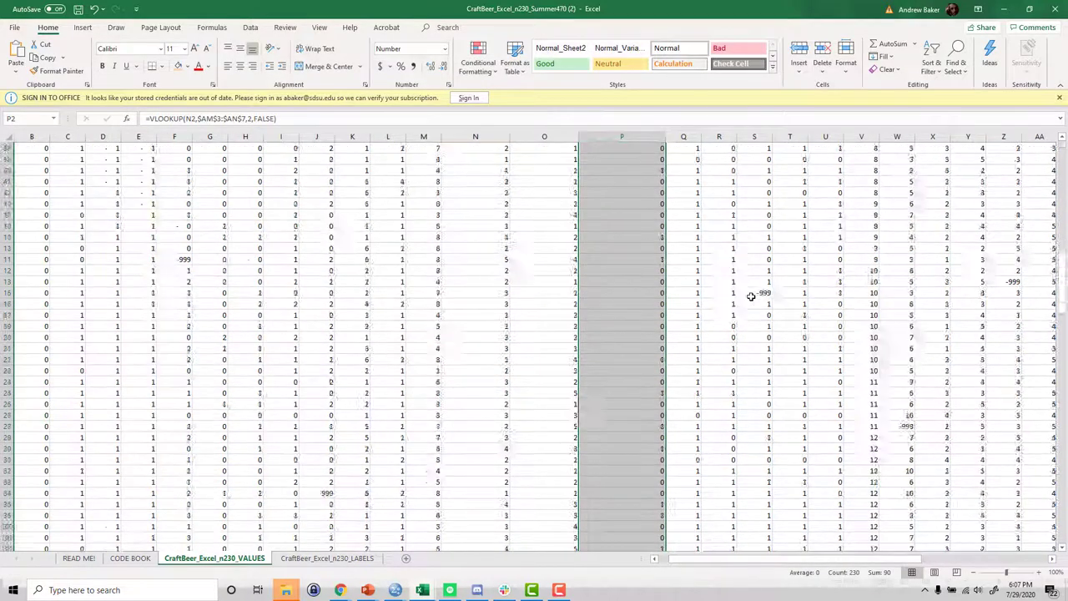
pyautogui.click(754, 215)
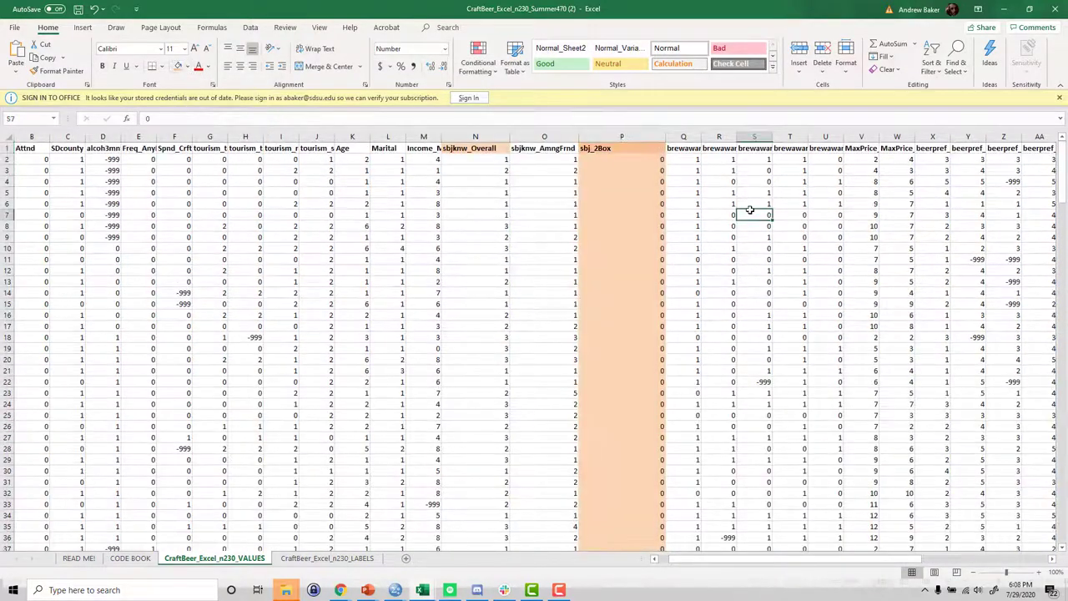
pyautogui.click(1062, 180)
pyautogui.moveTo(1062, 262)
pyautogui.mouseDown()
pyautogui.moveTo(1063, 517)
pyautogui.moveTo(1062, 151)
pyautogui.mouseUp()
pyautogui.moveTo(832, 562); pyautogui.dragTo(1053, 565)
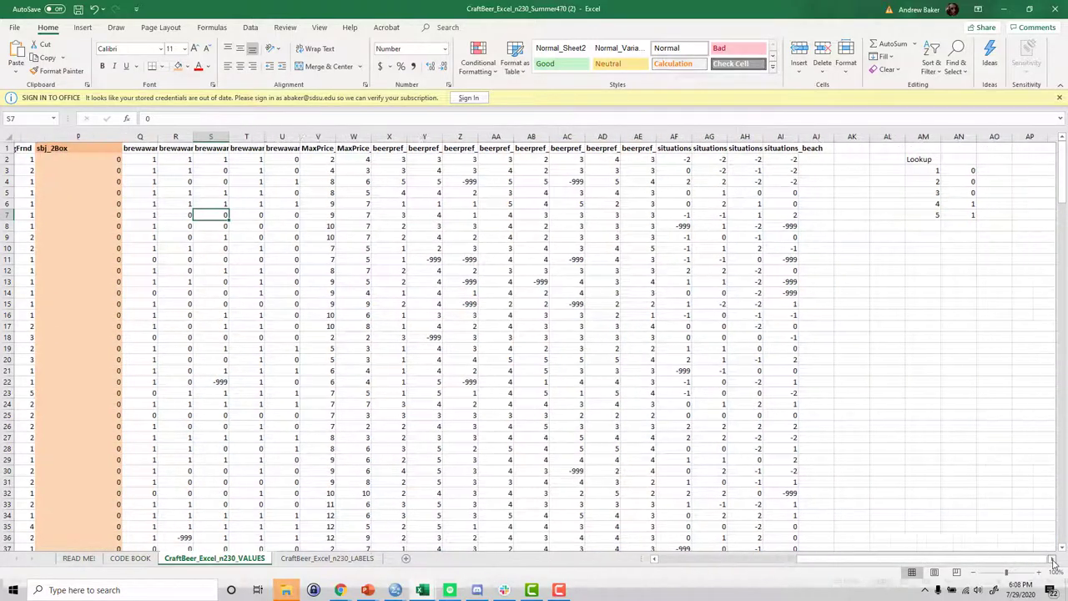
# Enter Answers and % Frequency headers in AL15:AM15 below the Lookup table.
pyautogui.click(1053, 566)
pyautogui.click(707, 303)
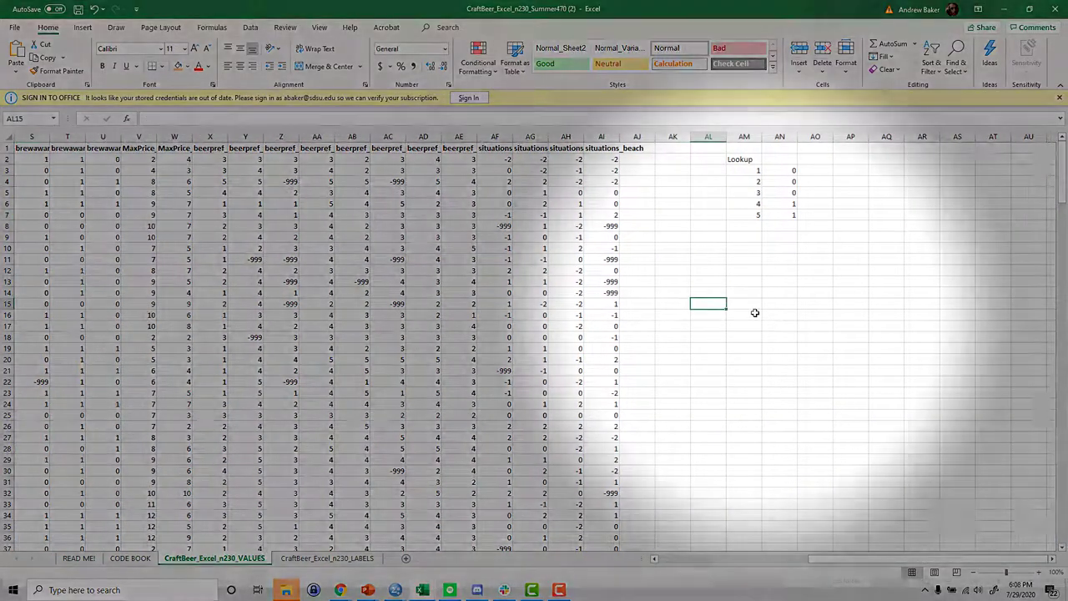
pyautogui.write('Ans')
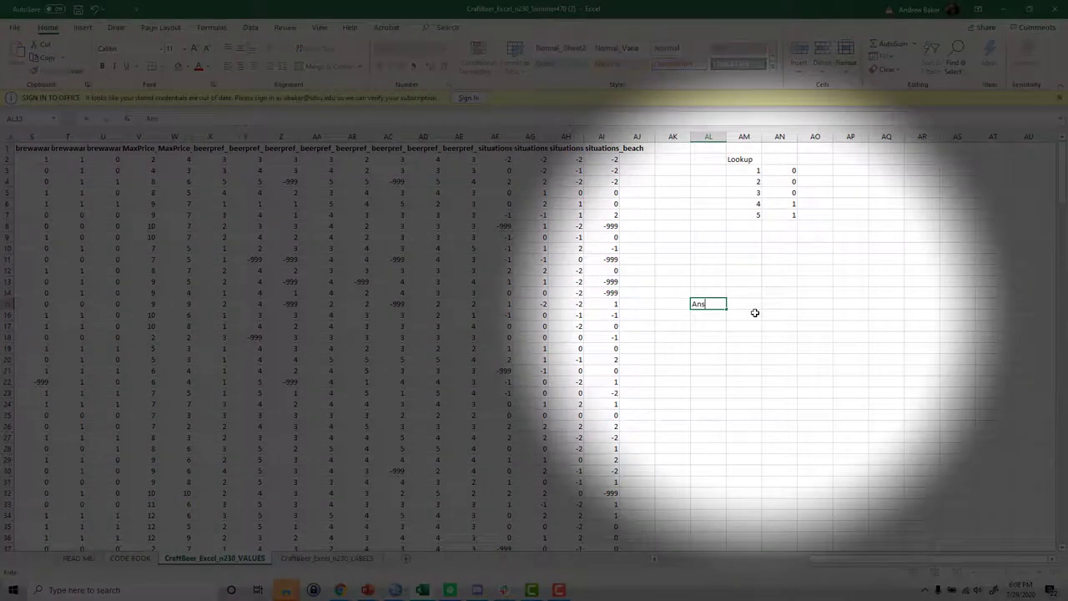
pyautogui.write('wers')
pyautogui.click(755, 313)
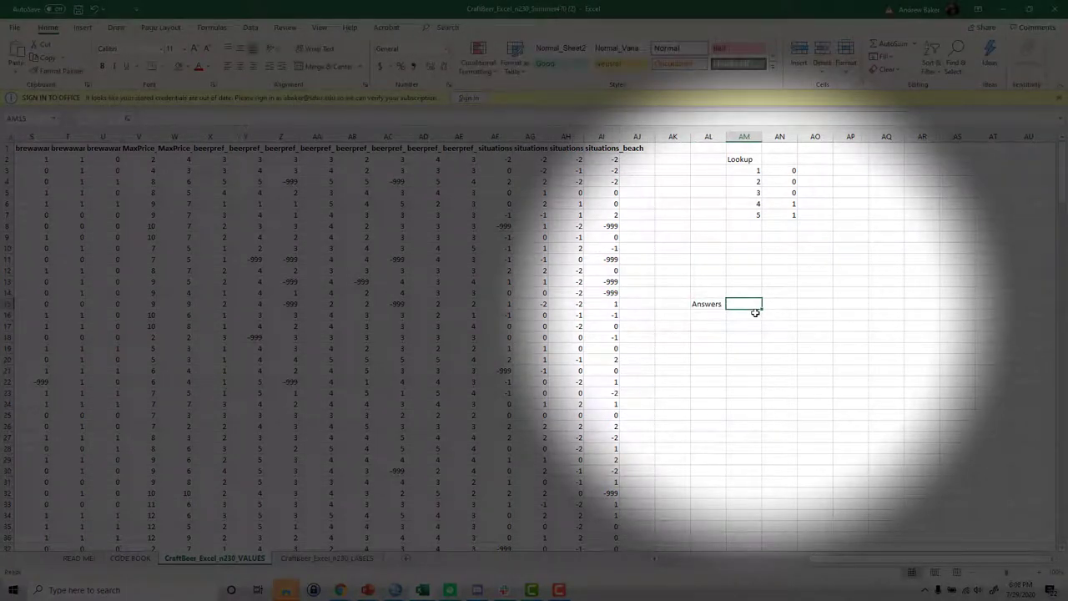
pyautogui.write('% Frequency')
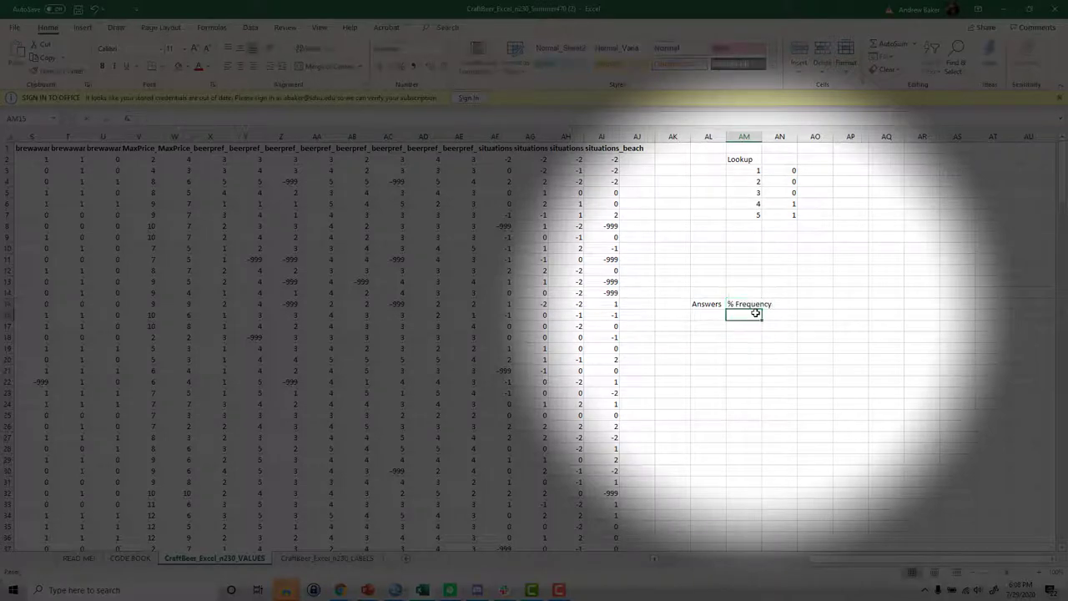
# Add row labels 2-Box, Disagree / Neither Agree nor Disagree and Total Count, autofitting column AL.
pyautogui.click(711, 315)
pyautogui.write('2-Box (Agre')
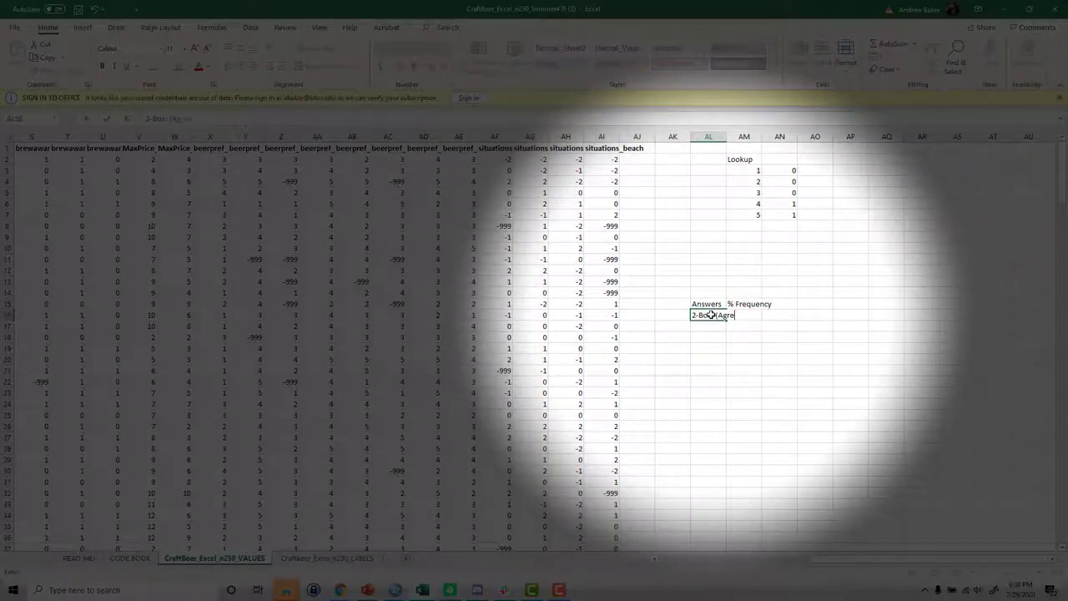
pyautogui.write('e & Strongly Agree)')
pyautogui.press('Return')
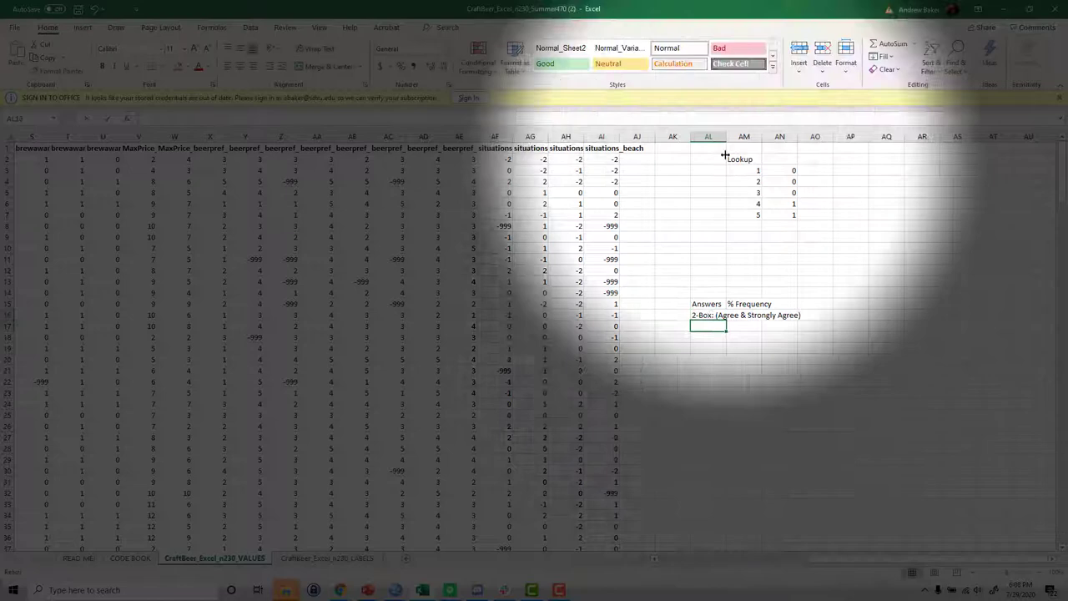
pyautogui.doubleClick(725, 136)
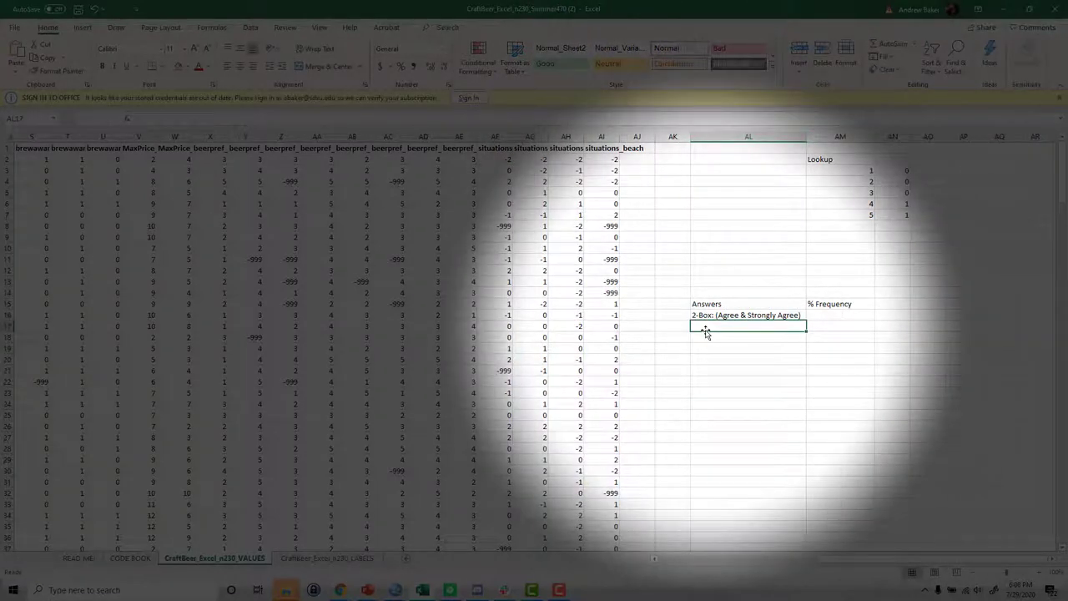
pyautogui.write('Disagree / Neither Agr')
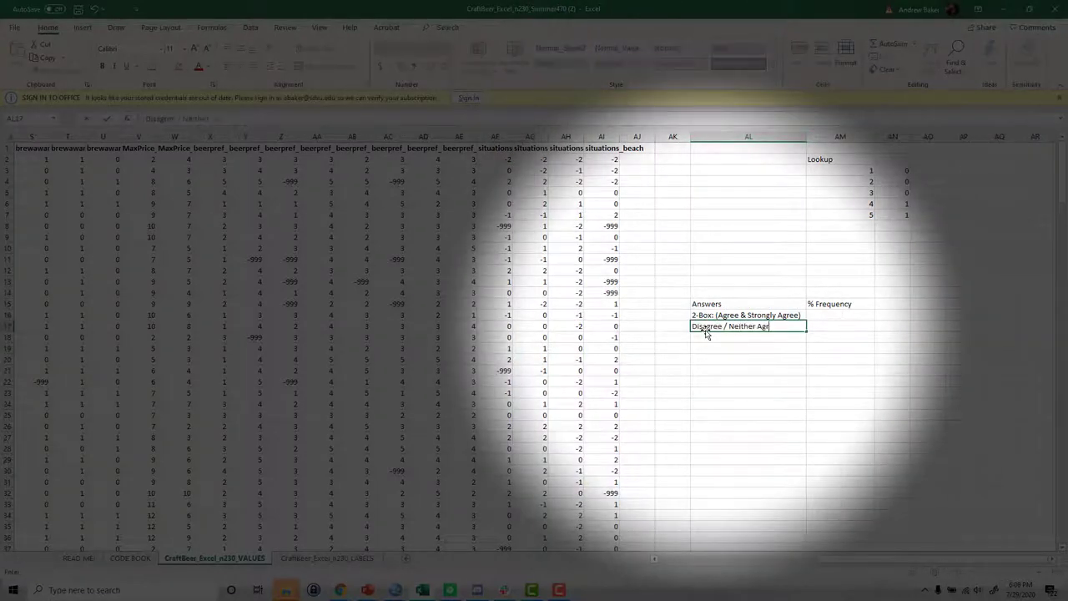
pyautogui.write('ee nor Disagree')
pyautogui.press('Return')
pyautogui.doubleClick(806, 136)
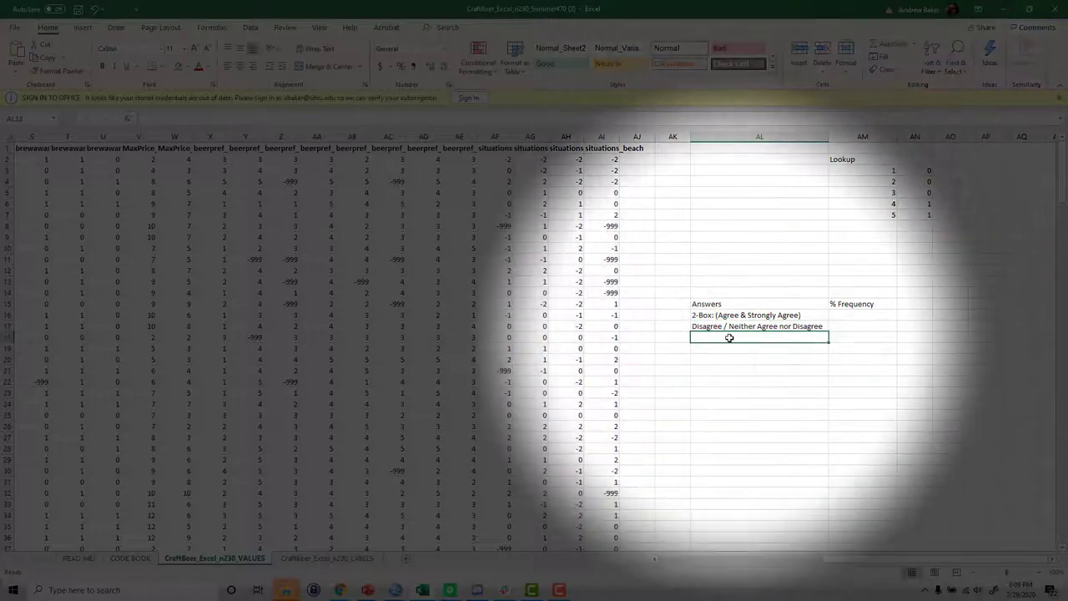
pyautogui.write('Total Count')
pyautogui.press('Return')
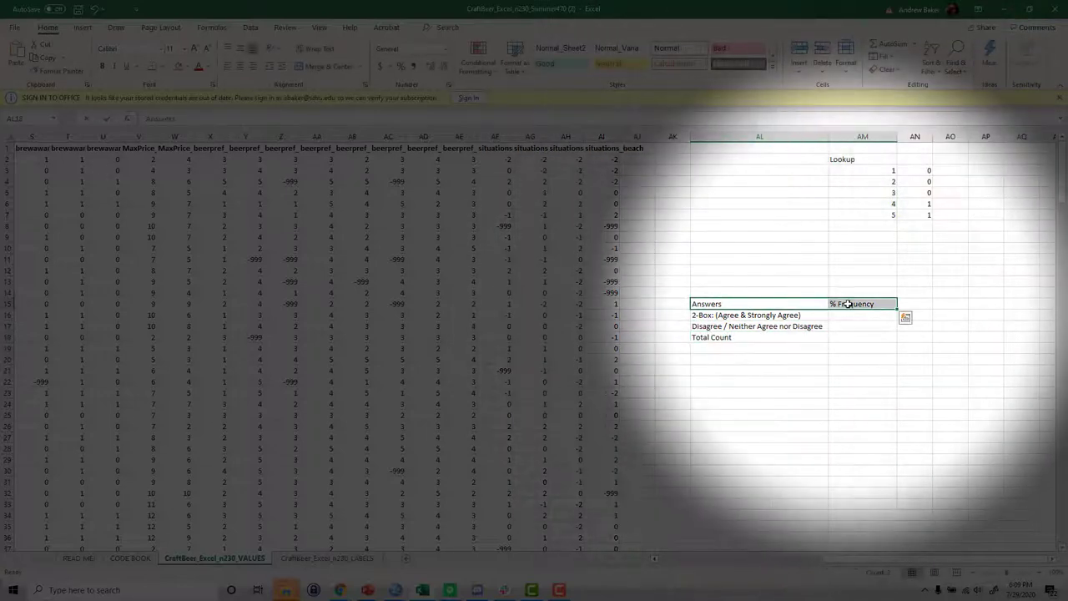
pyautogui.click(759, 392)
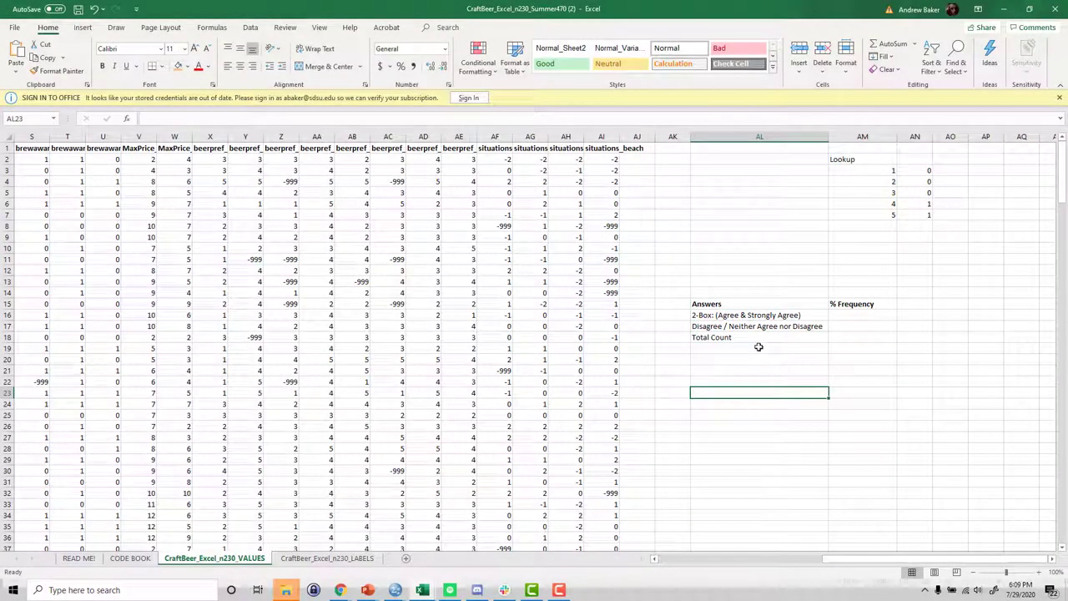
# Make the 2-Box: prefix of the first row label bold.
pyautogui.click(755, 354)
pyautogui.click(707, 315)
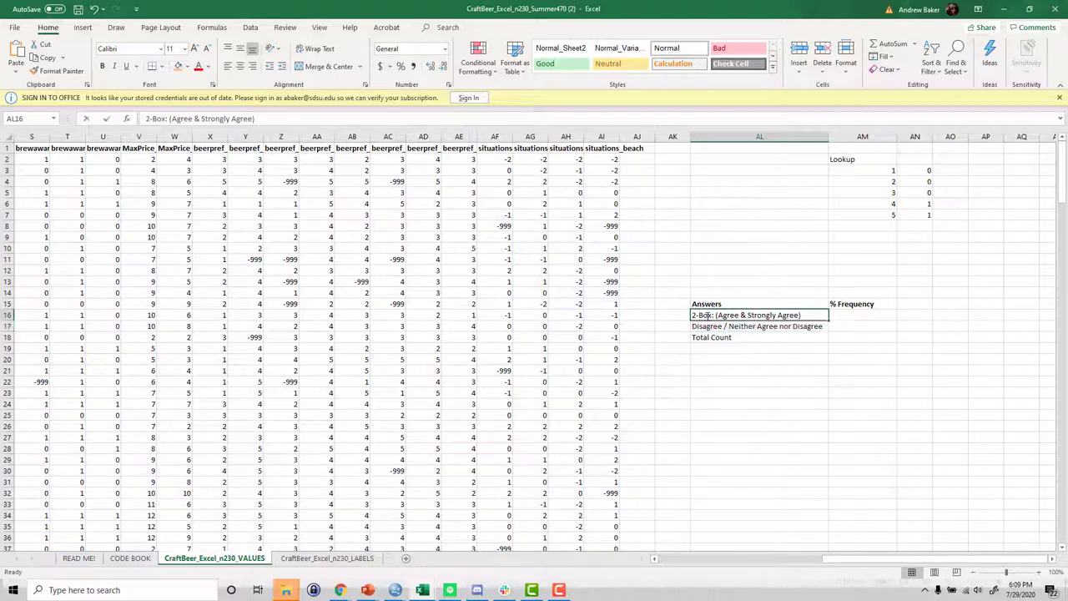
pyautogui.doubleClick(709, 316)
pyautogui.moveTo(711, 315); pyautogui.dragTo(686, 315)
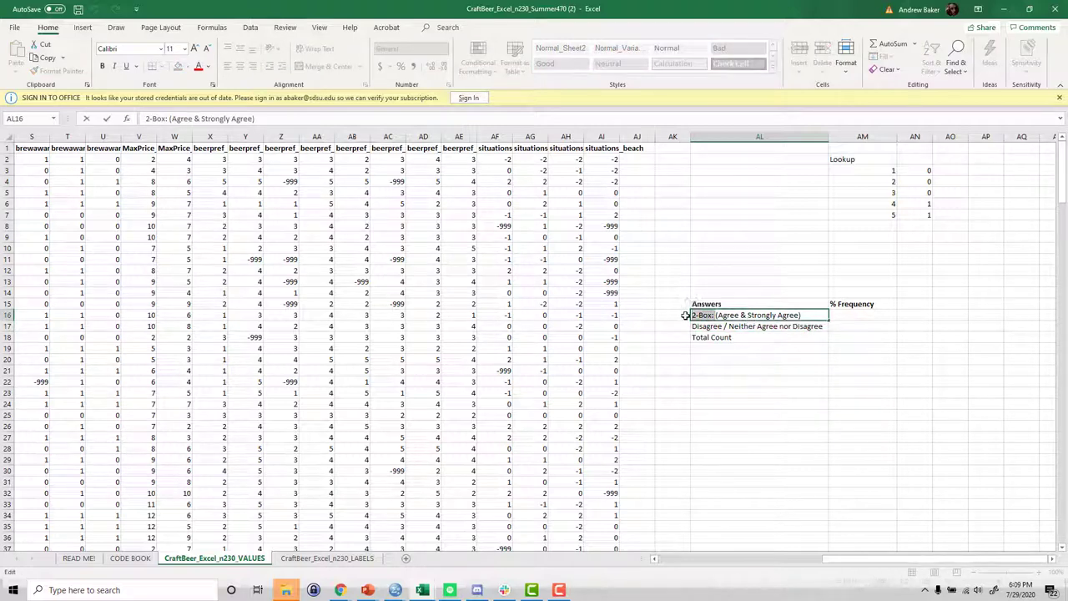
pyautogui.hotkey('ctrl', 'b')
# Put bottom borders under the Answers header row and the Total Count row.
pyautogui.click(710, 337)
pyautogui.click(710, 304)
pyautogui.moveTo(726, 303); pyautogui.dragTo(851, 303)
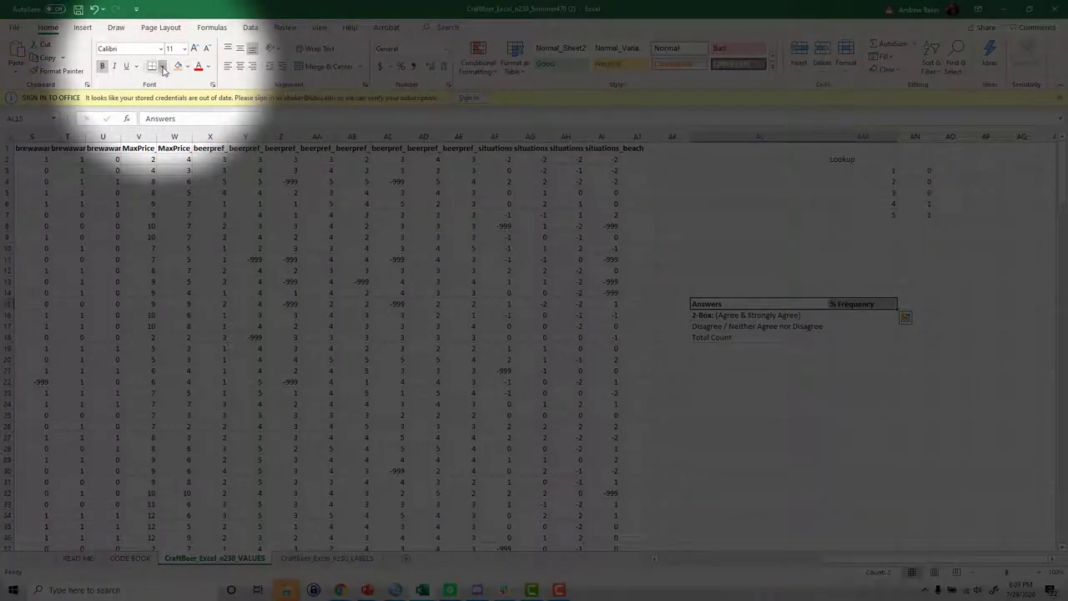
pyautogui.click(164, 69)
pyautogui.click(192, 88)
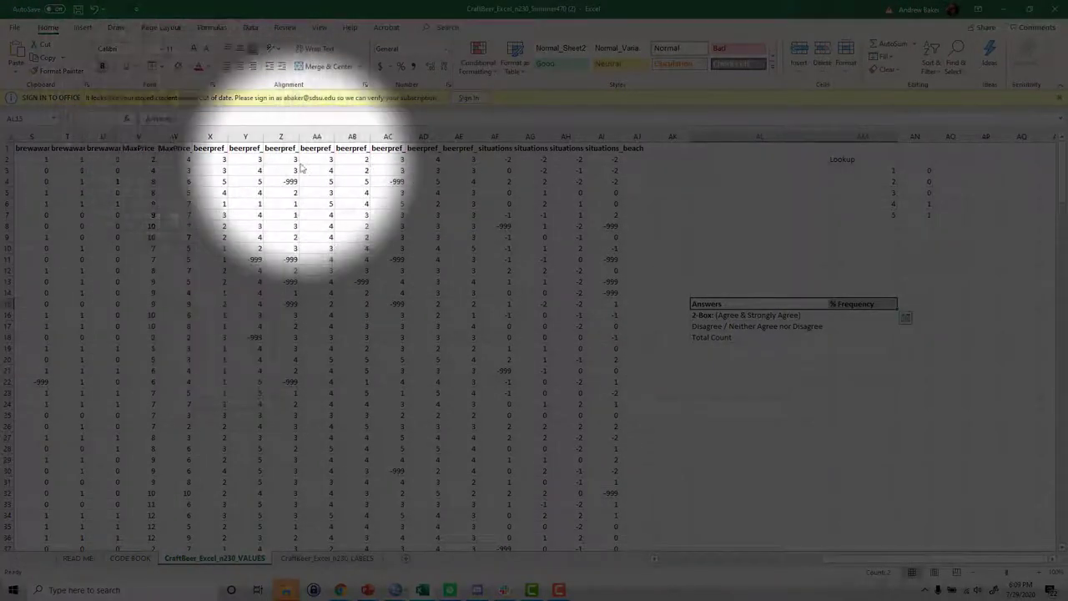
pyautogui.click(705, 337)
pyautogui.moveTo(705, 337); pyautogui.dragTo(845, 340)
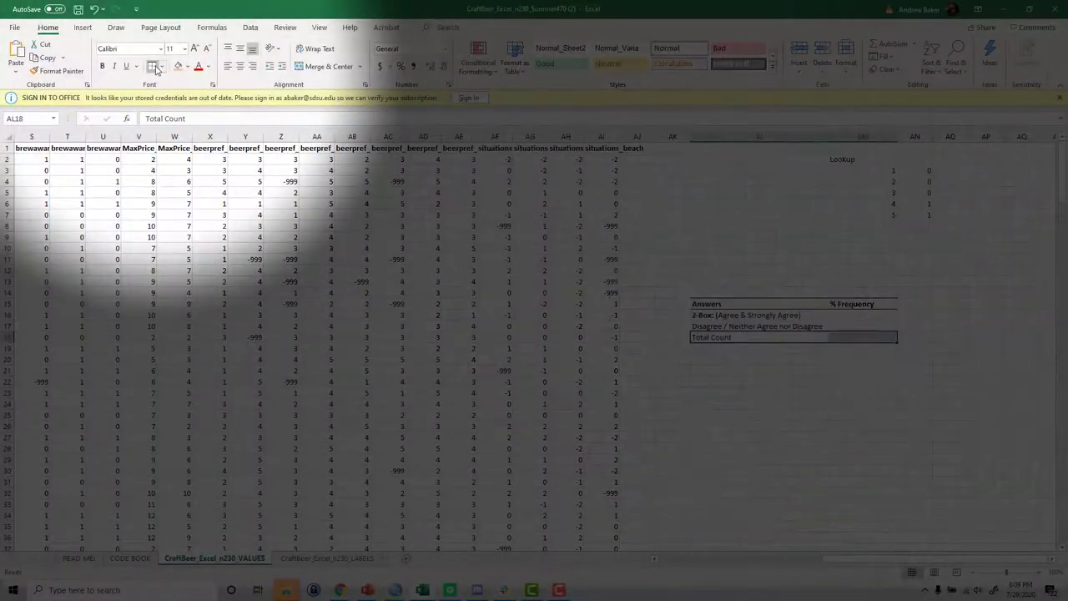
pyautogui.click(164, 67)
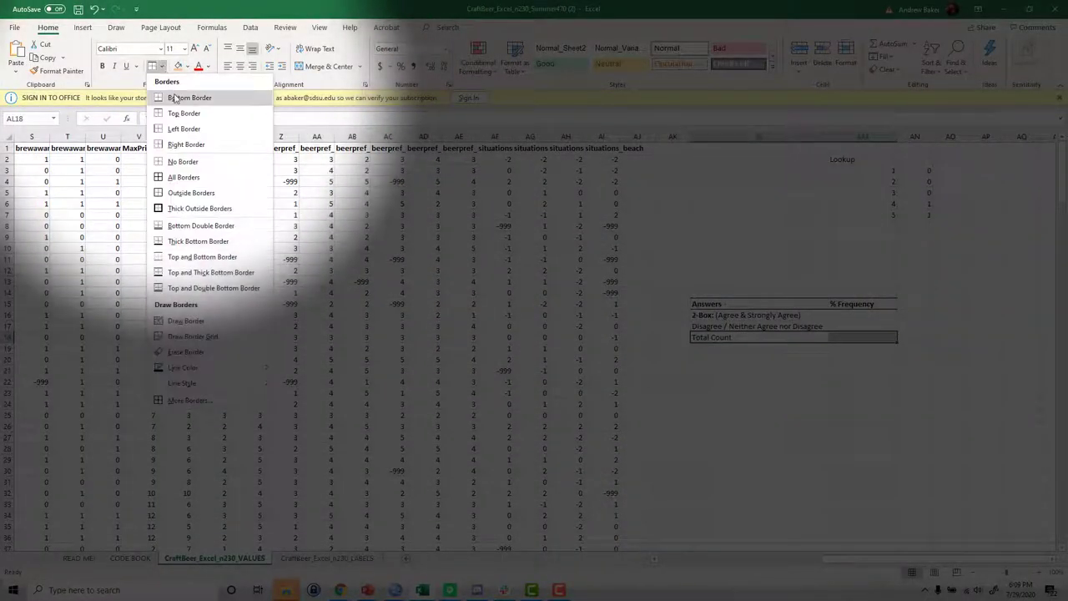
pyautogui.click(177, 97)
pyautogui.click(861, 414)
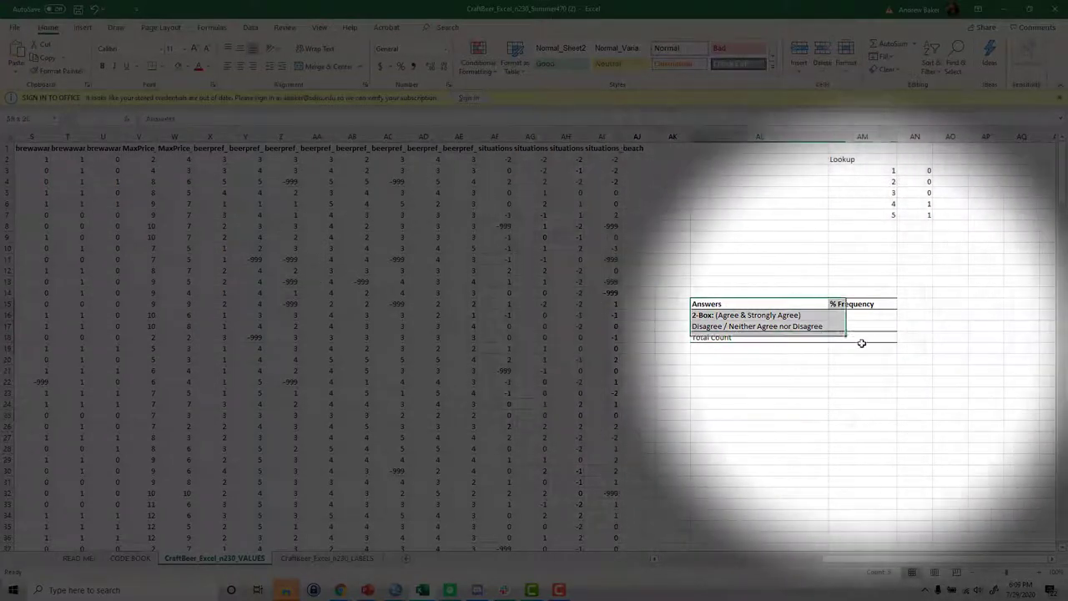
# Review fill colour choices for the whole table without applying, then select the 2-Box % Frequency cell.
pyautogui.moveTo(709, 304); pyautogui.dragTo(873, 338)
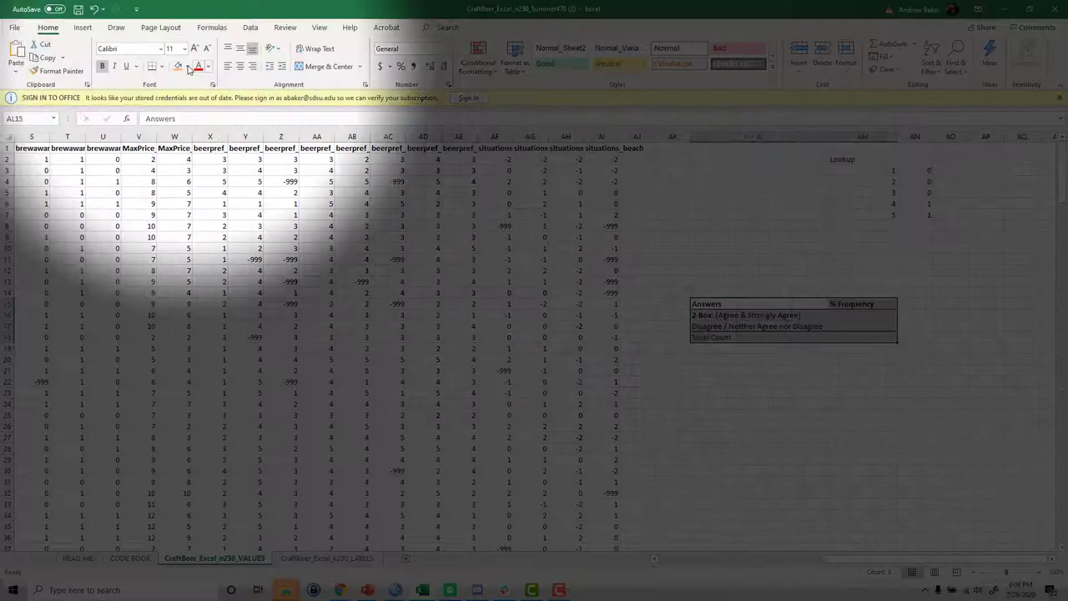
pyautogui.click(186, 67)
pyautogui.click(179, 98)
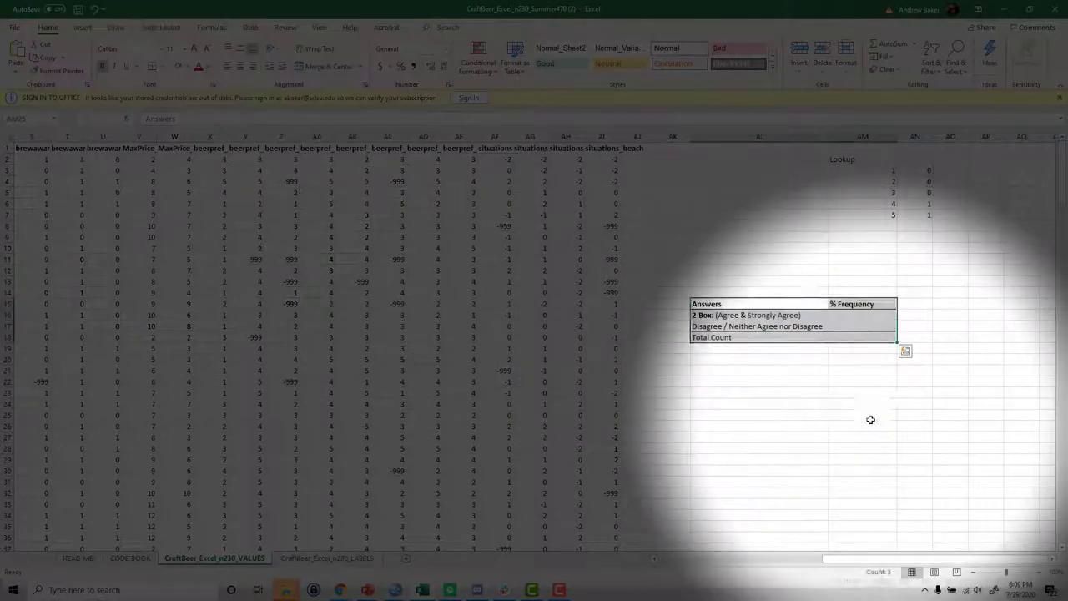
pyautogui.click(849, 408)
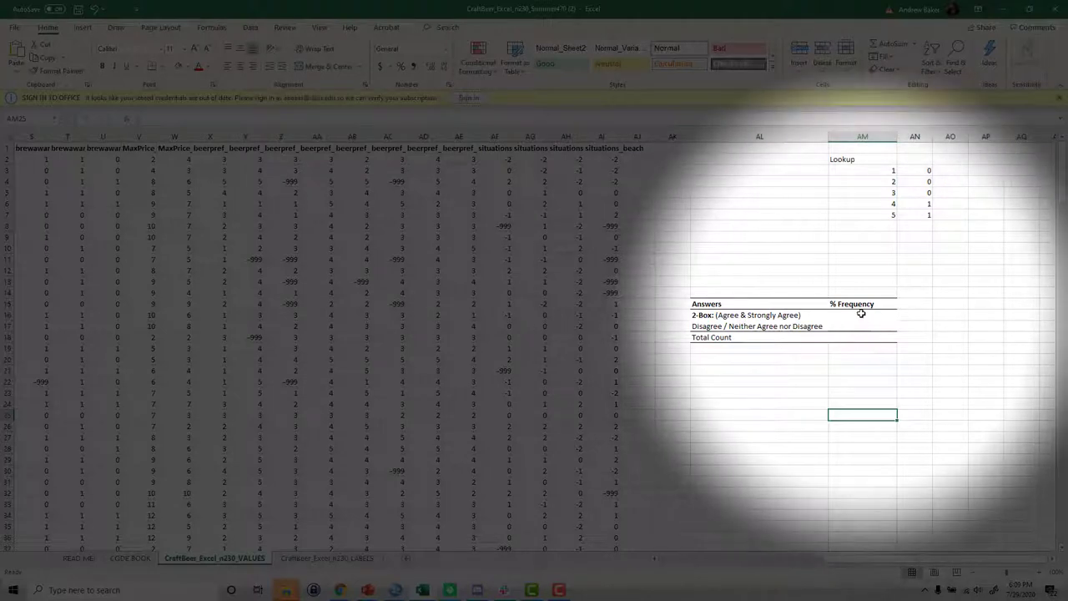
pyautogui.click(863, 315)
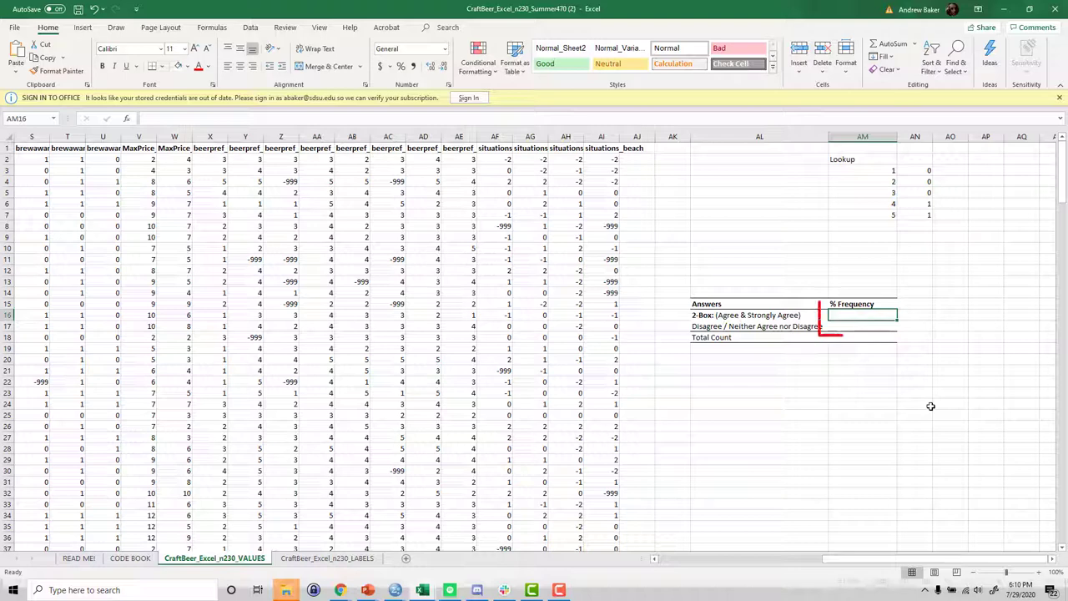
pyautogui.write('=countif(')
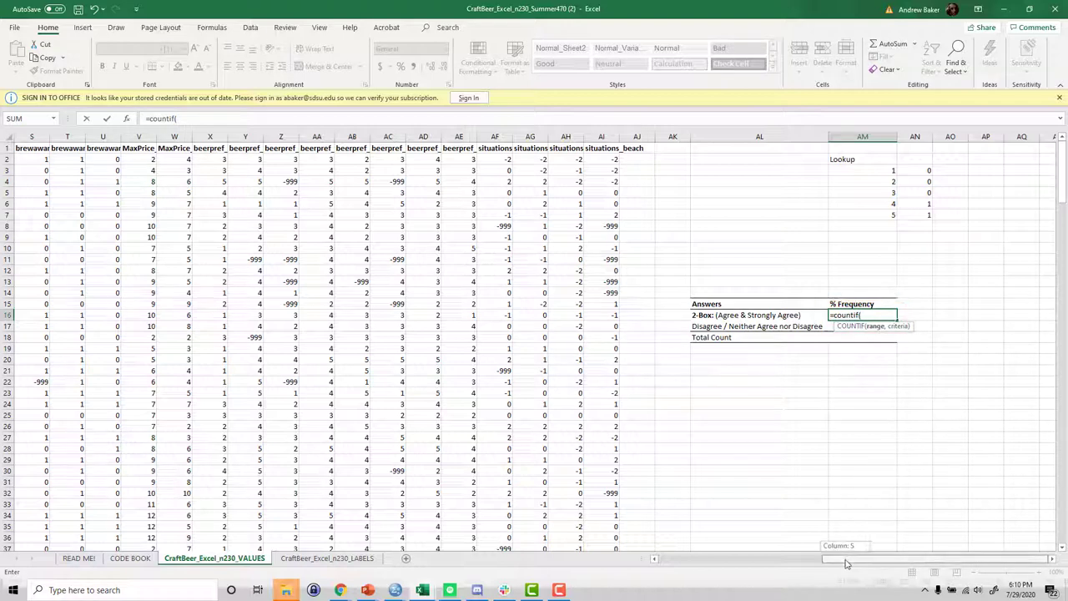
pyautogui.moveTo(845, 563); pyautogui.dragTo(659, 561)
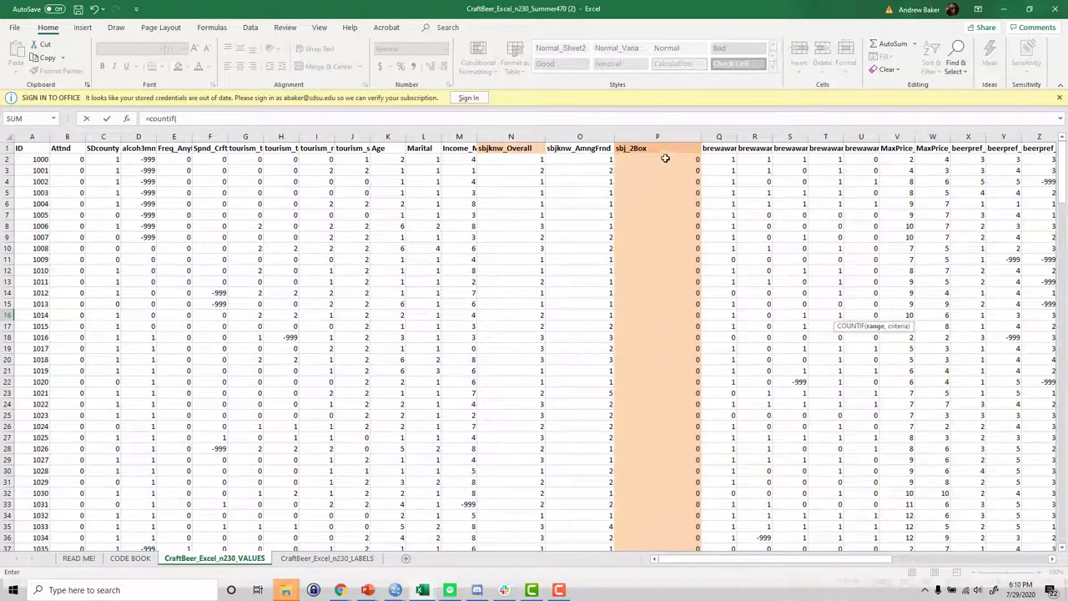
# Enter =COUNTIF(P2:P231,1) in the 2-Box % Frequency cell, returning 90.
pyautogui.moveTo(665, 158)
pyautogui.mouseDown()
pyautogui.moveTo(668, 597)
pyautogui.moveTo(662, 528)
pyautogui.mouseUp()
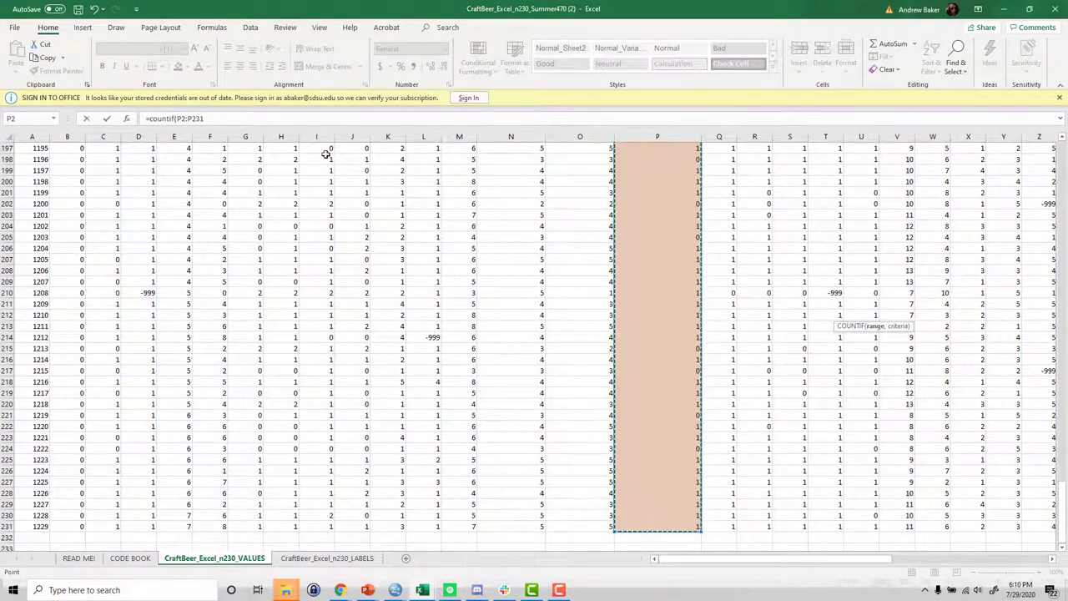
pyautogui.click(231, 118)
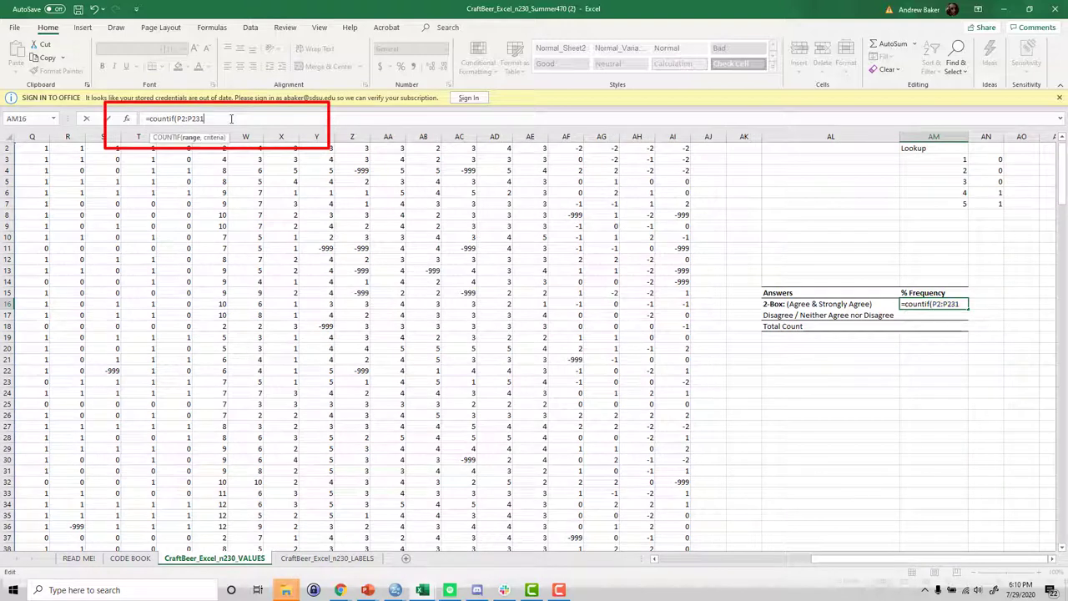
pyautogui.write(',')
pyautogui.write('1')
pyautogui.write(')')
pyautogui.press('Return')
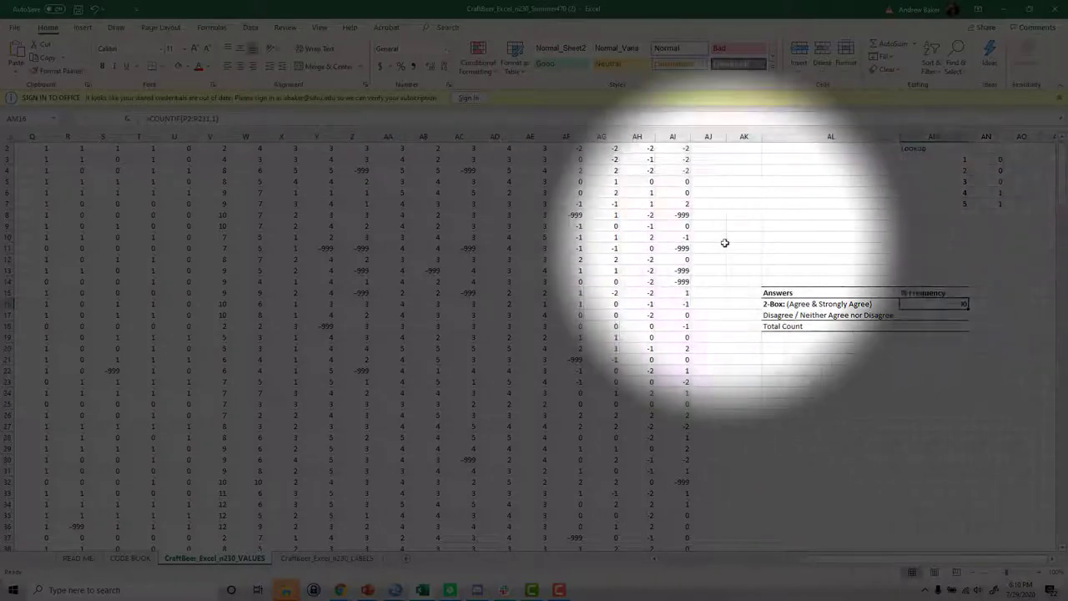
# Append /COUNT(P2:P231) to the 2-Box formula, giving the proportion 0.391304348.
pyautogui.click(259, 118)
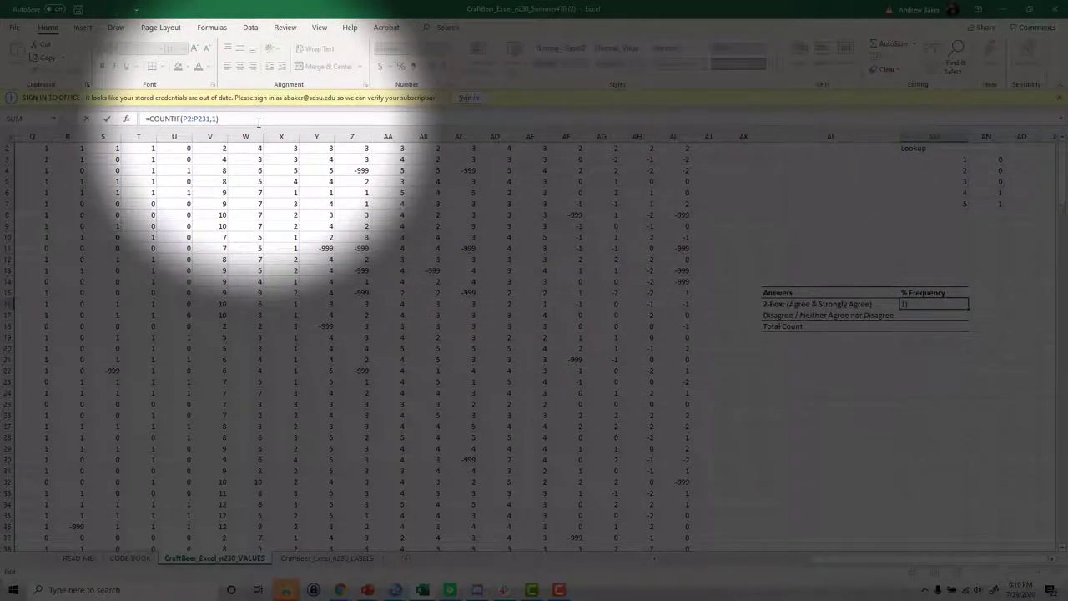
pyautogui.write('/')
pyautogui.write('count')
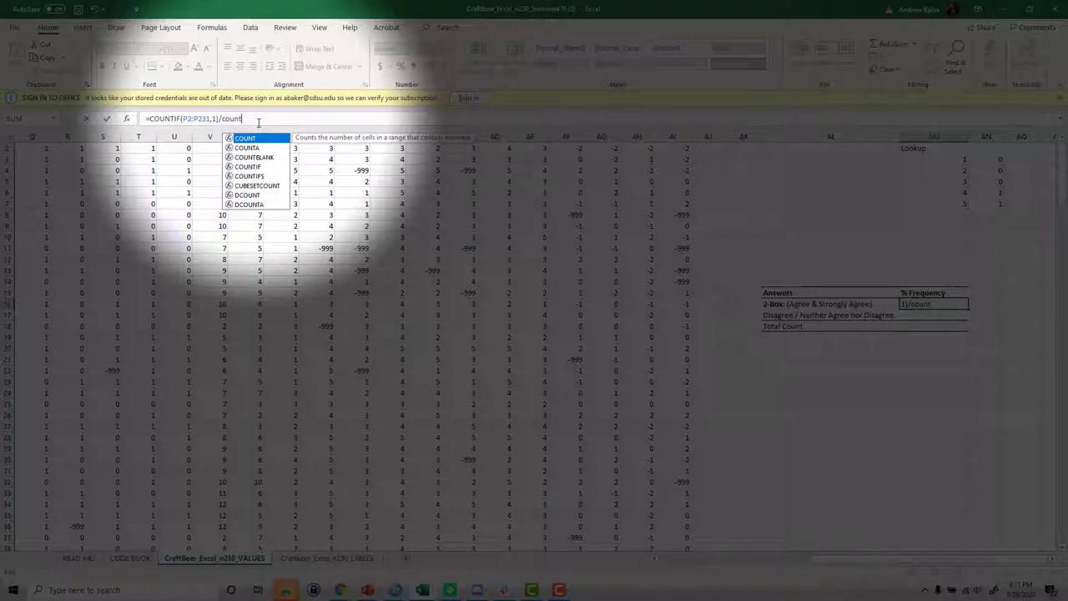
pyautogui.write('(')
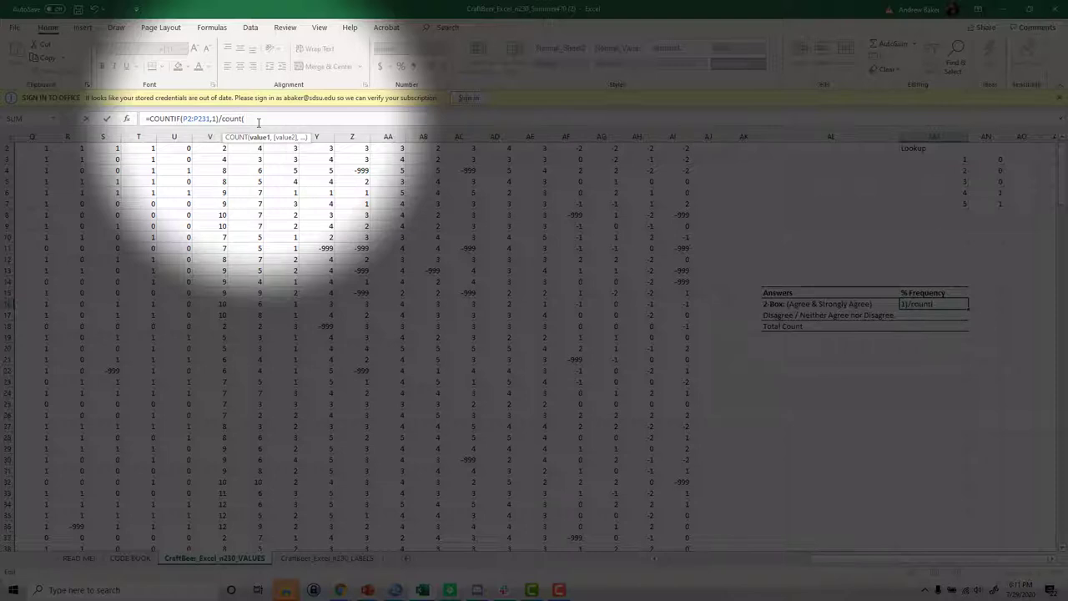
pyautogui.write('P2:')
pyautogui.write('P231)')
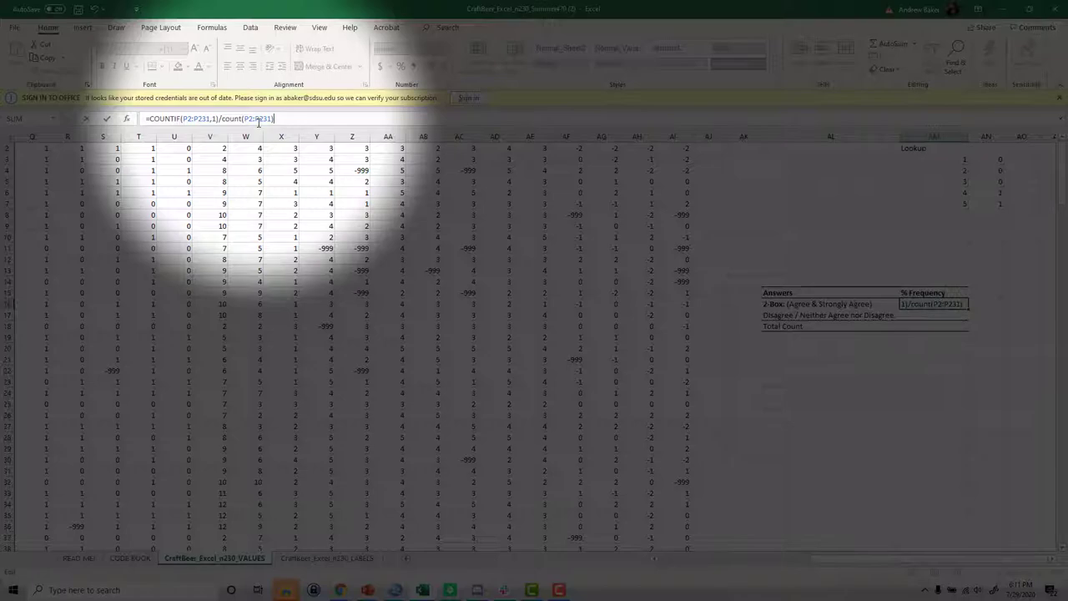
pyautogui.press('Return')
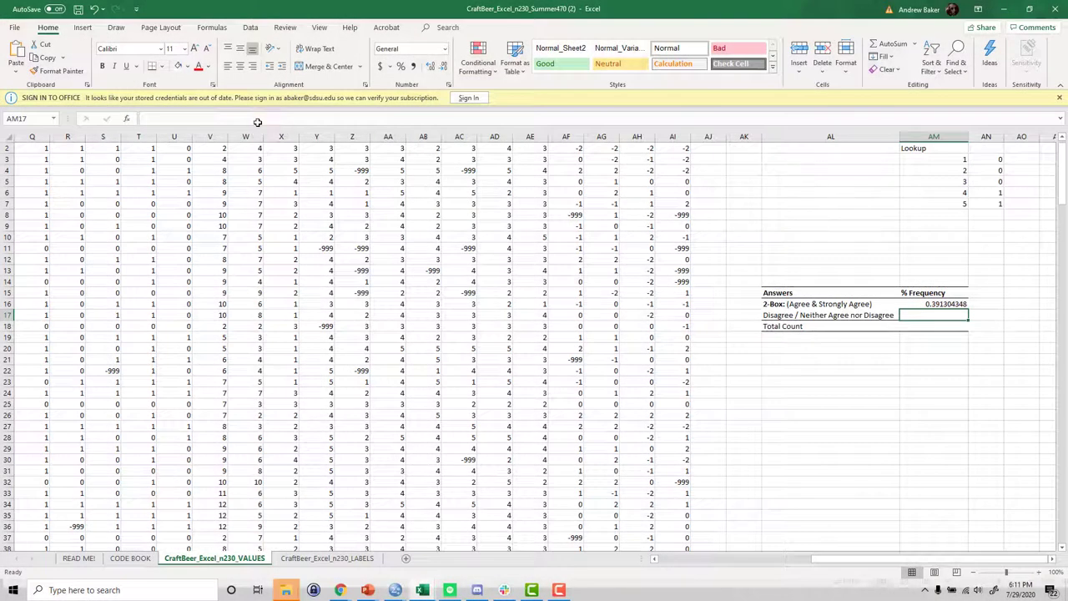
# Format the 2-Box share as a percentage with one decimal, 39.1%.
pyautogui.click(920, 304)
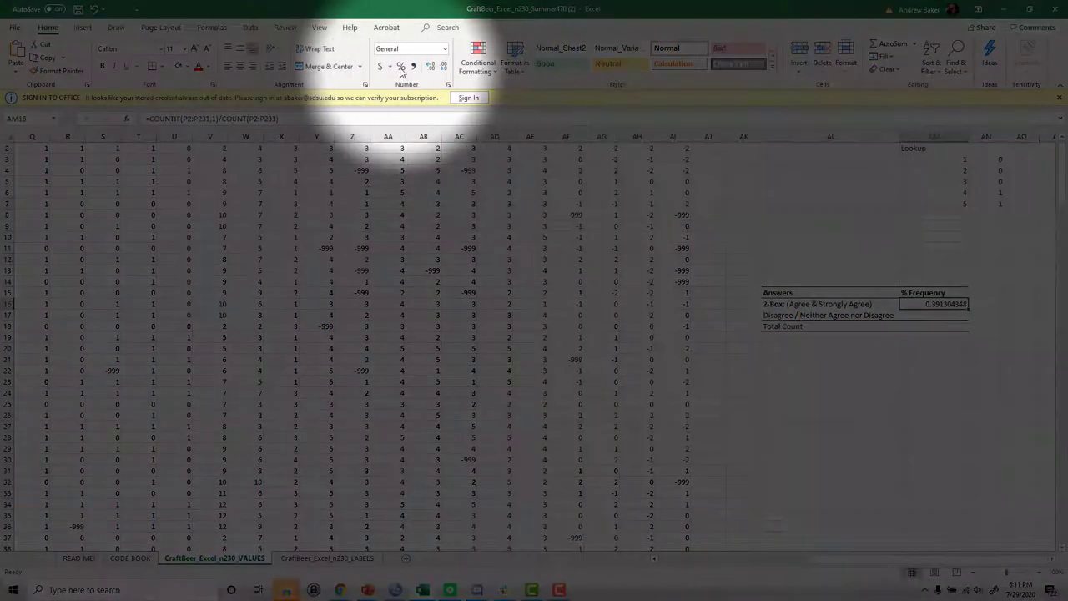
pyautogui.click(401, 66)
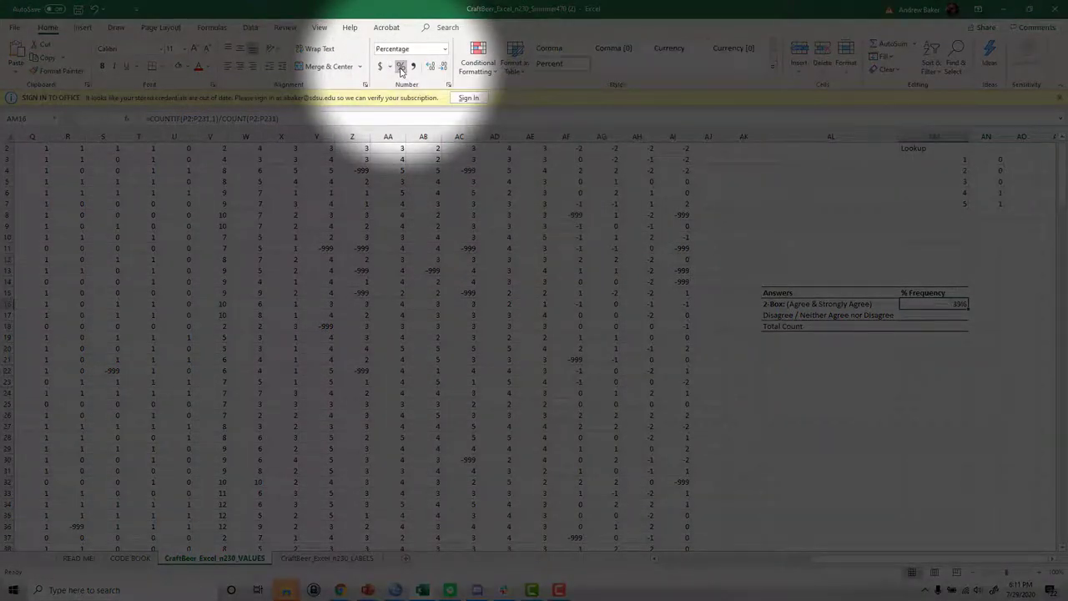
pyautogui.click(429, 66)
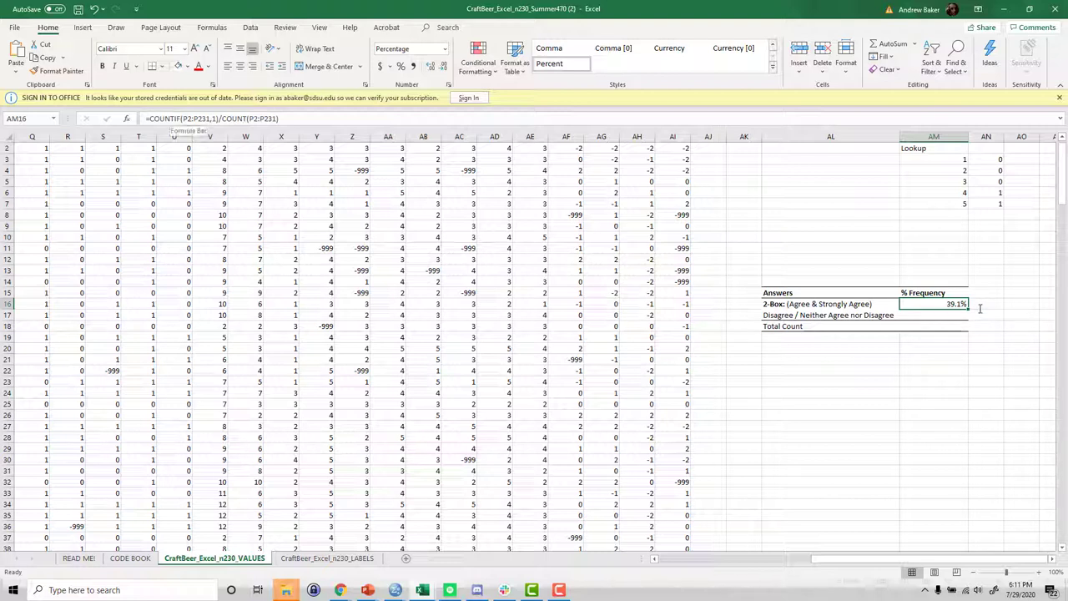
# Copy the 2-Box formula into AM17 with the COUNTIF criterion changed to 0.
pyautogui.click(271, 117)
pyautogui.moveTo(278, 118); pyautogui.dragTo(133, 117)
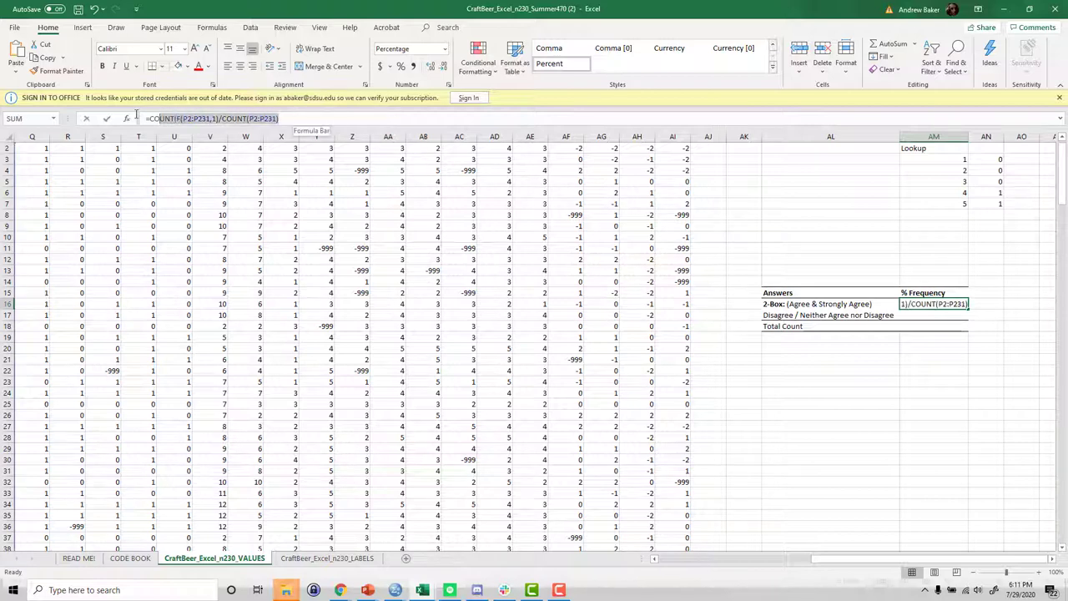
pyautogui.hotkey('ctrl', 'c')
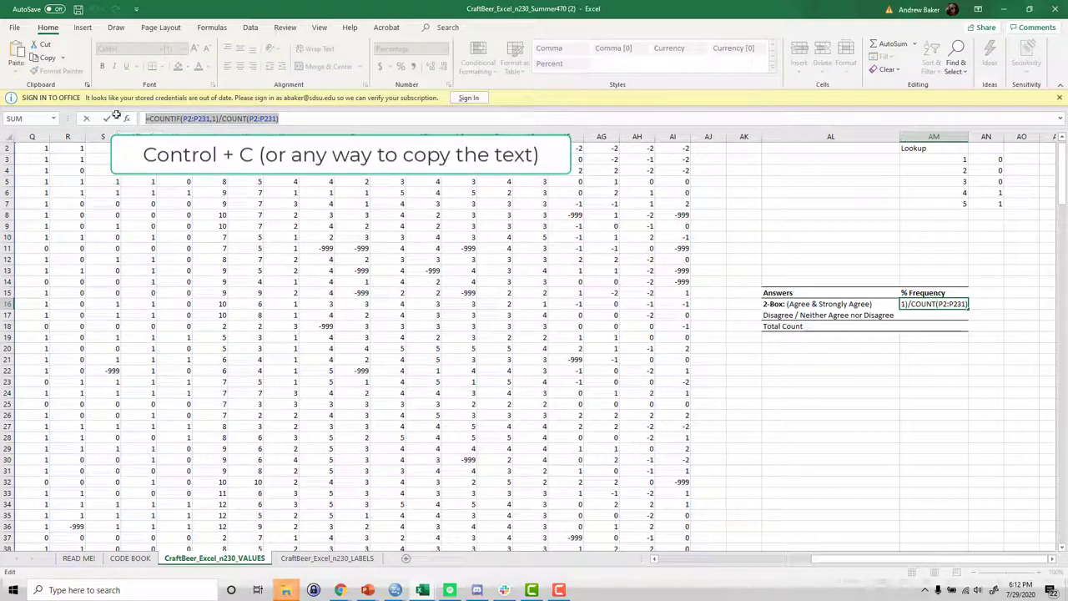
pyautogui.click(926, 313)
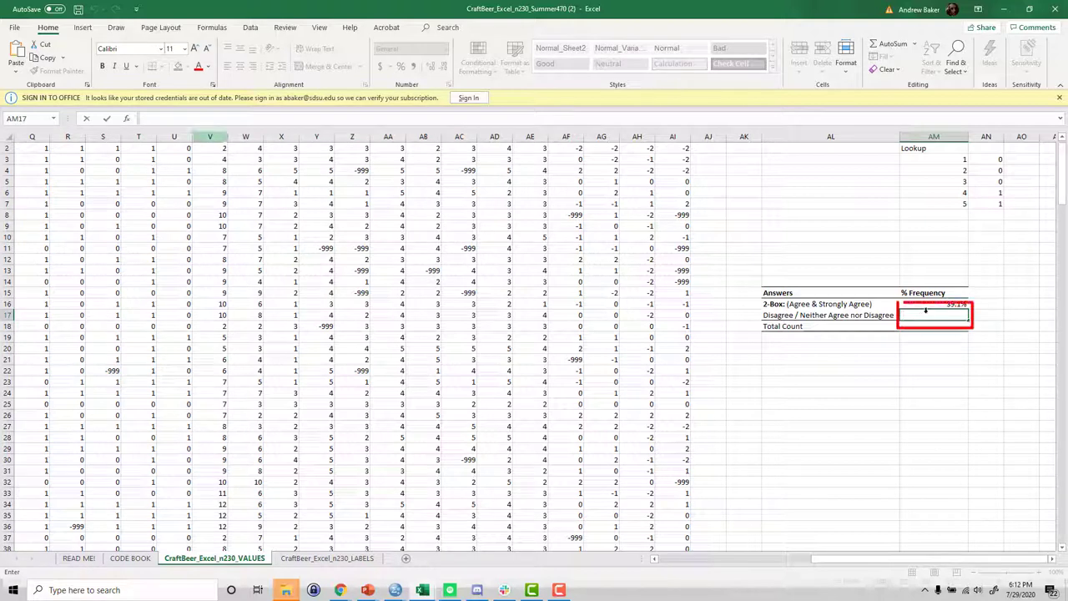
pyautogui.click(194, 119)
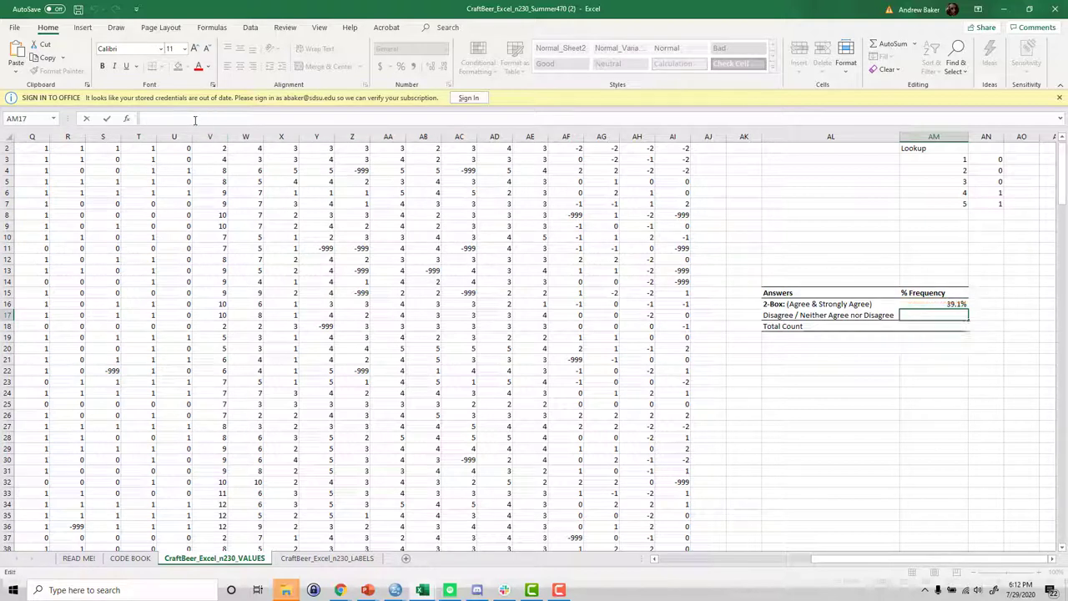
pyautogui.hotkey('ctrl', 'v')
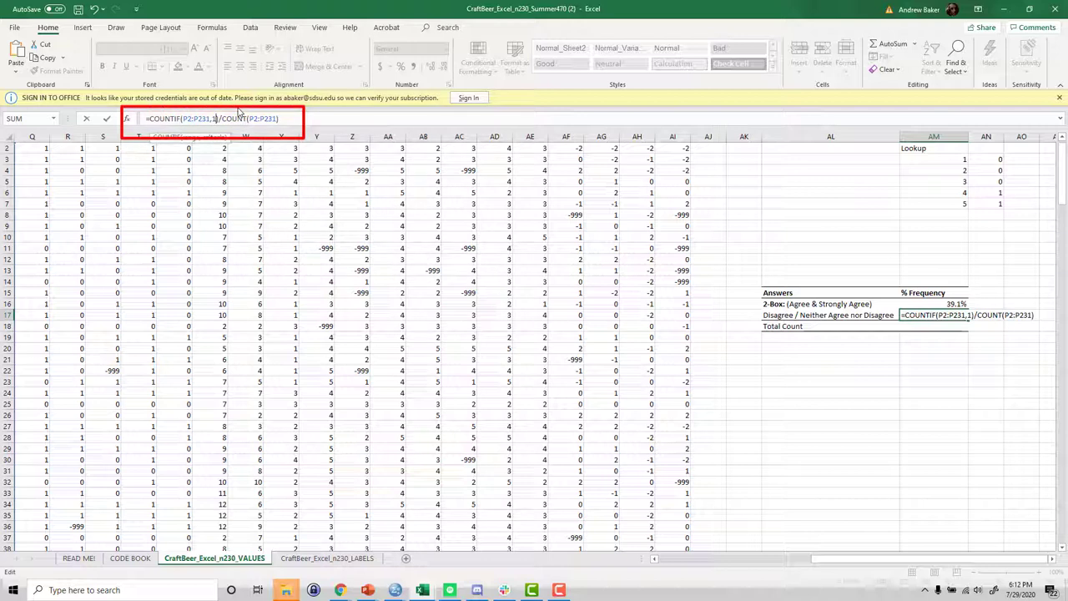
pyautogui.write('0')
pyautogui.press('Return')
# Format the Disagree / Neither share as bold one-decimal percentage, 60.9%.
pyautogui.click(949, 315)
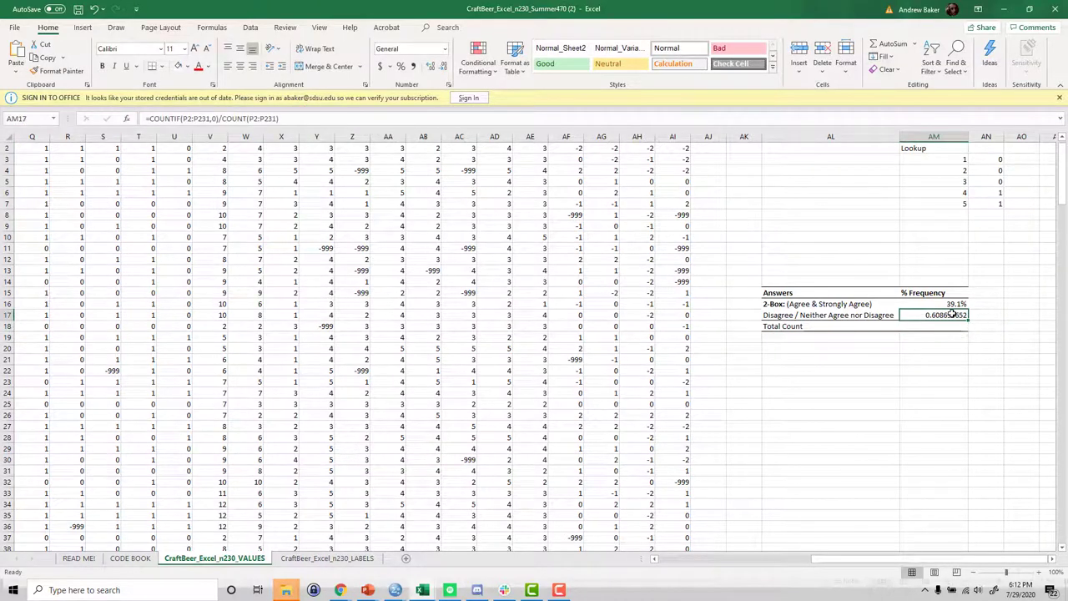
pyautogui.click(398, 66)
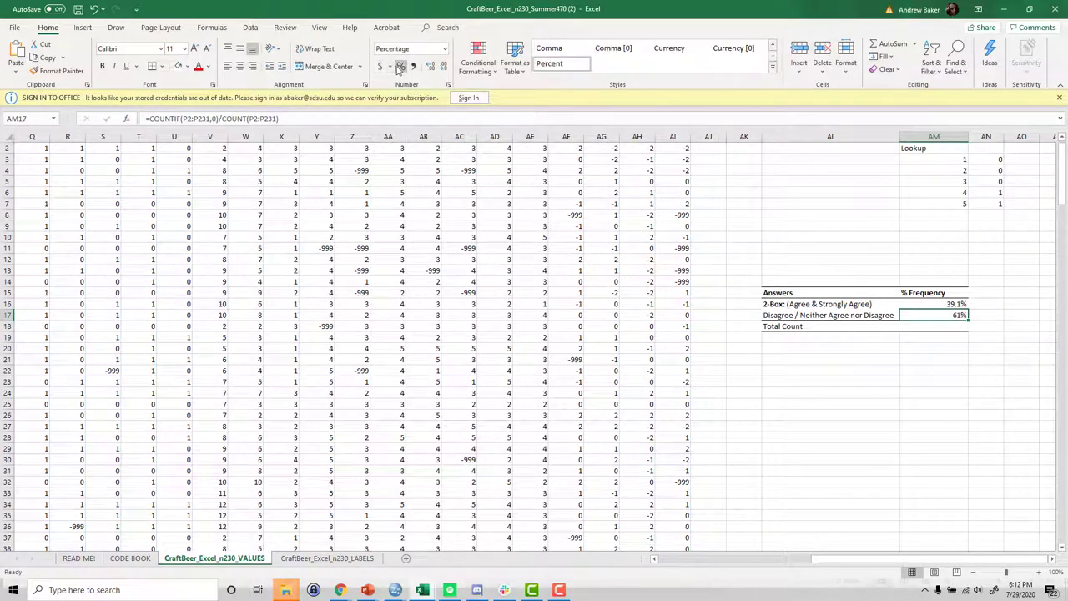
pyautogui.click(430, 67)
pyautogui.hotkey('ctrl', 'b')
pyautogui.click(933, 326)
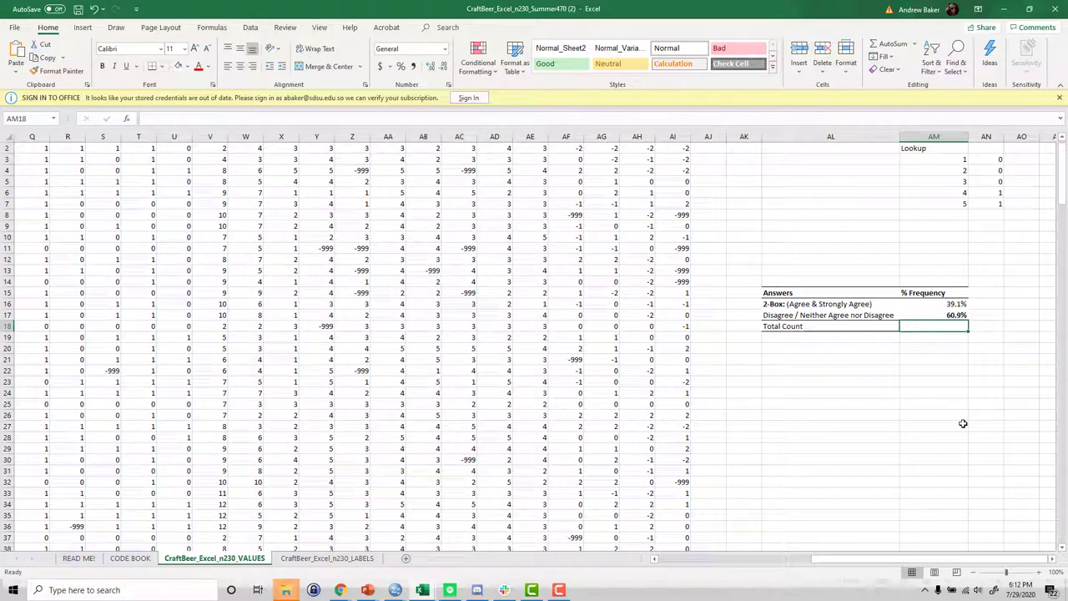
# Copy the Disagree formula from AM17 and paste it into the Total Count cell AM18.
pyautogui.click(938, 316)
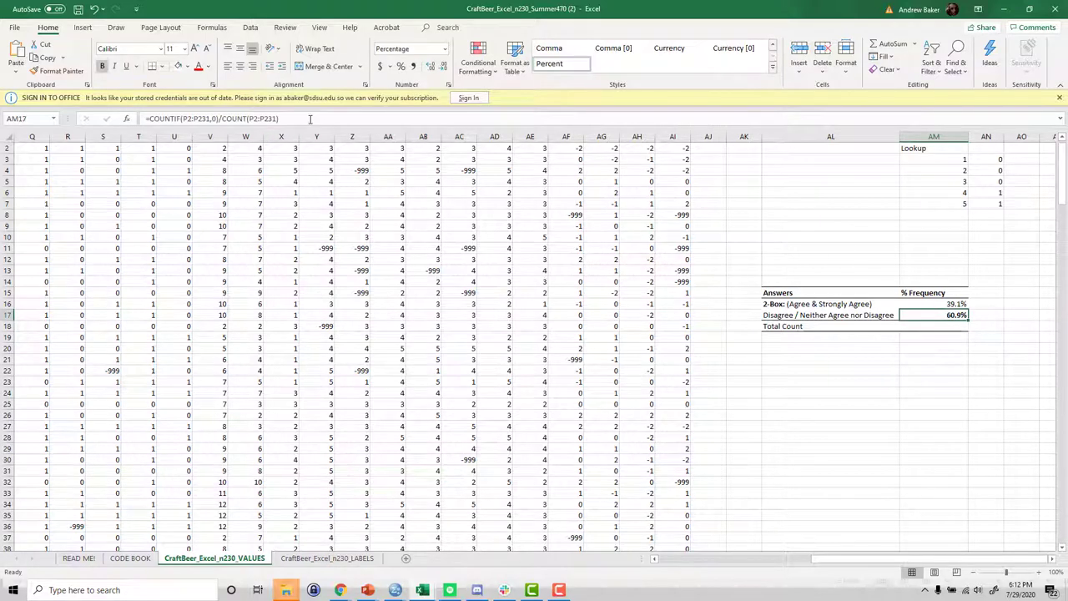
pyautogui.moveTo(280, 118); pyautogui.dragTo(145, 118)
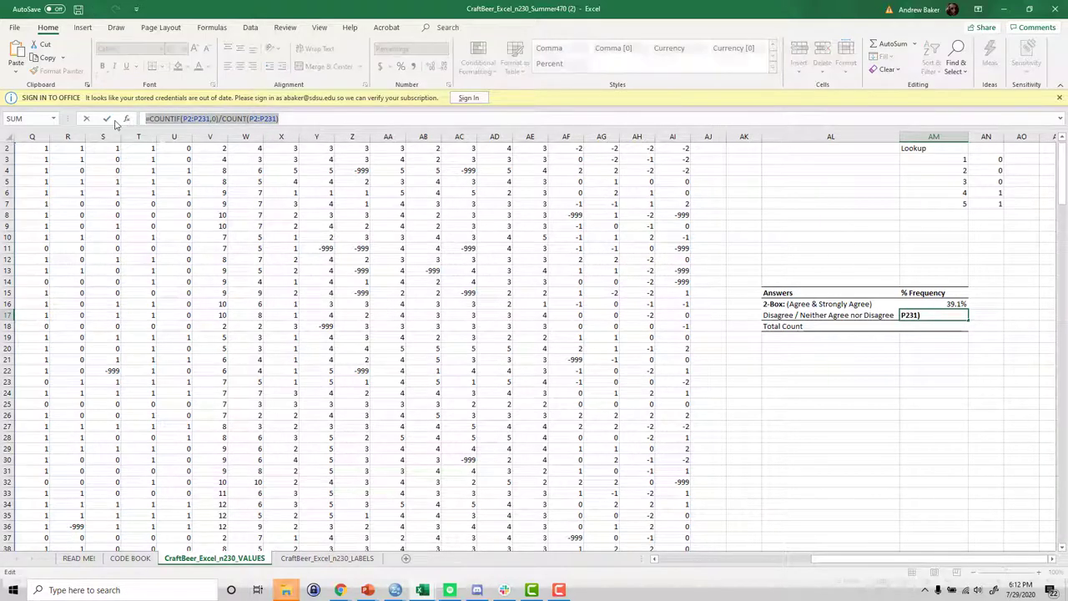
pyautogui.press('Escape')
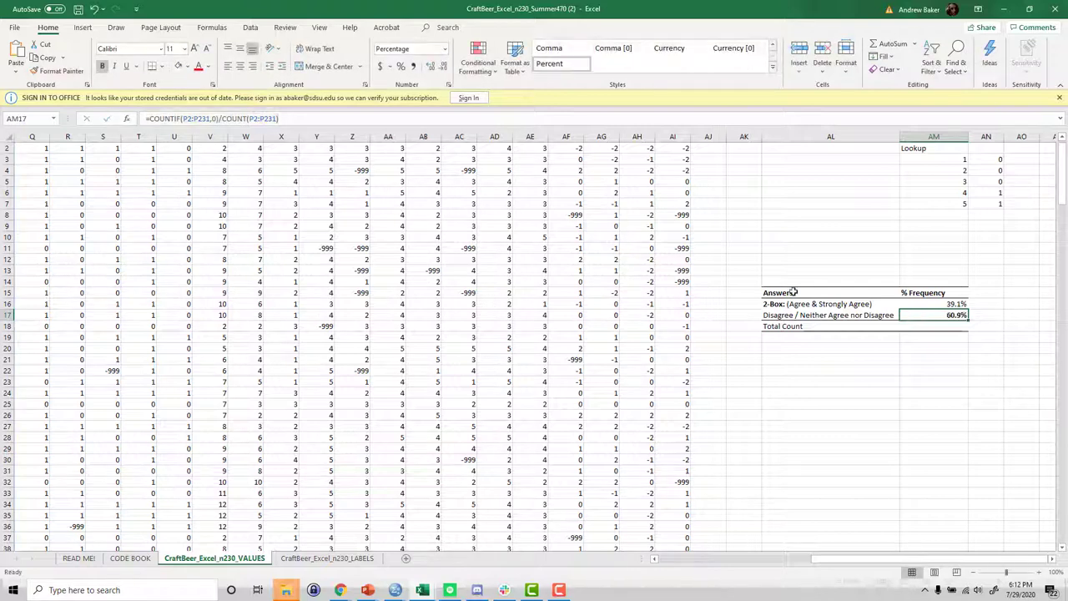
pyautogui.click(942, 328)
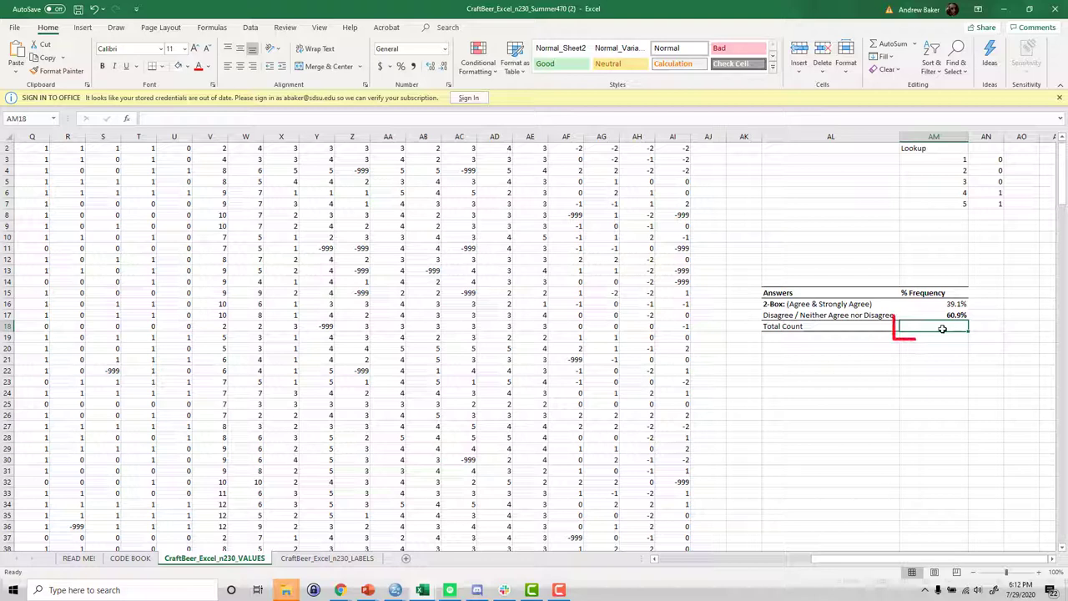
pyautogui.hotkey('ctrl', 'v')
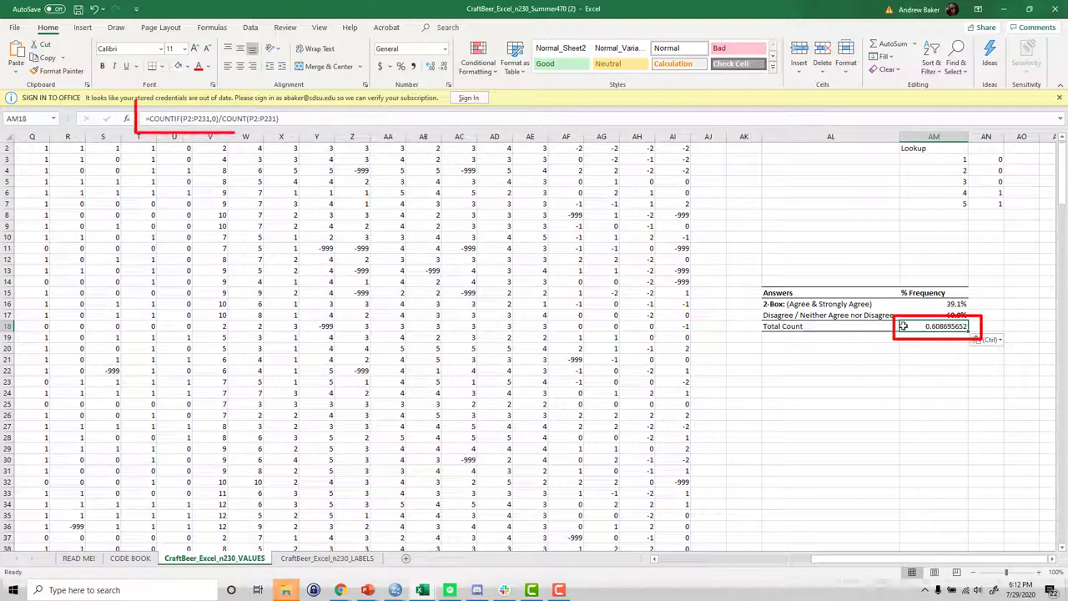
# Trim the formula to =COUNT(P2:P231) so Total Count shows 230.
pyautogui.click(283, 119)
pyautogui.click(222, 119)
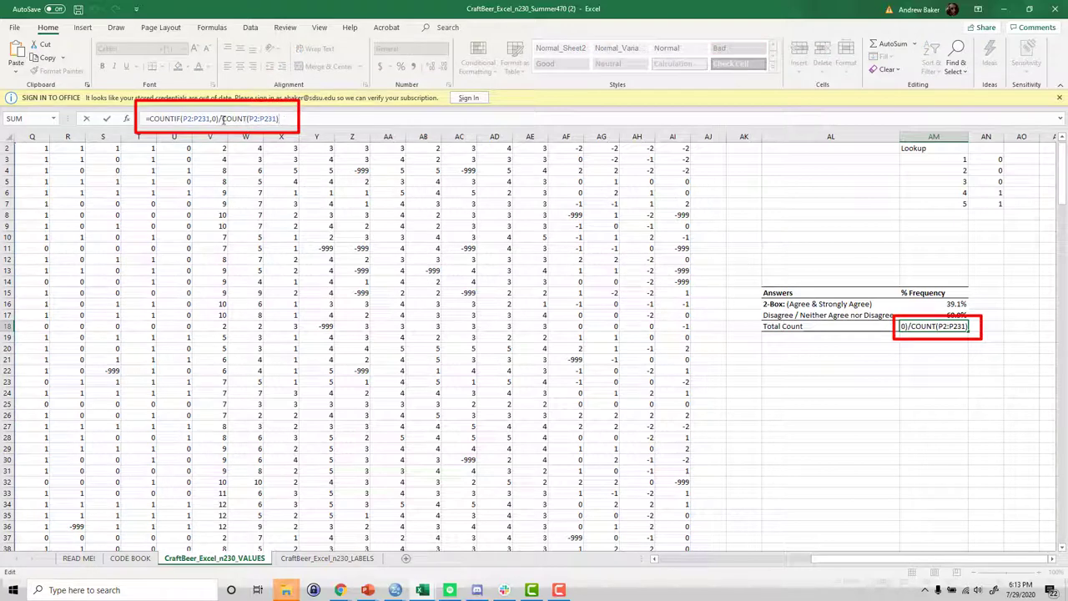
pyautogui.moveTo(222, 119); pyautogui.dragTo(151, 119)
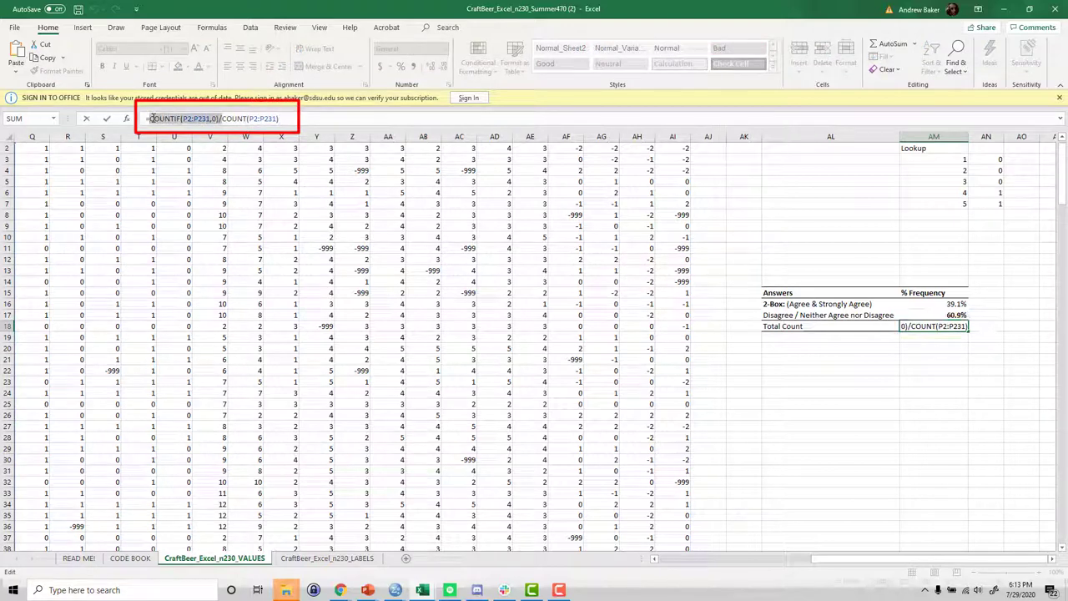
pyautogui.press('Delete')
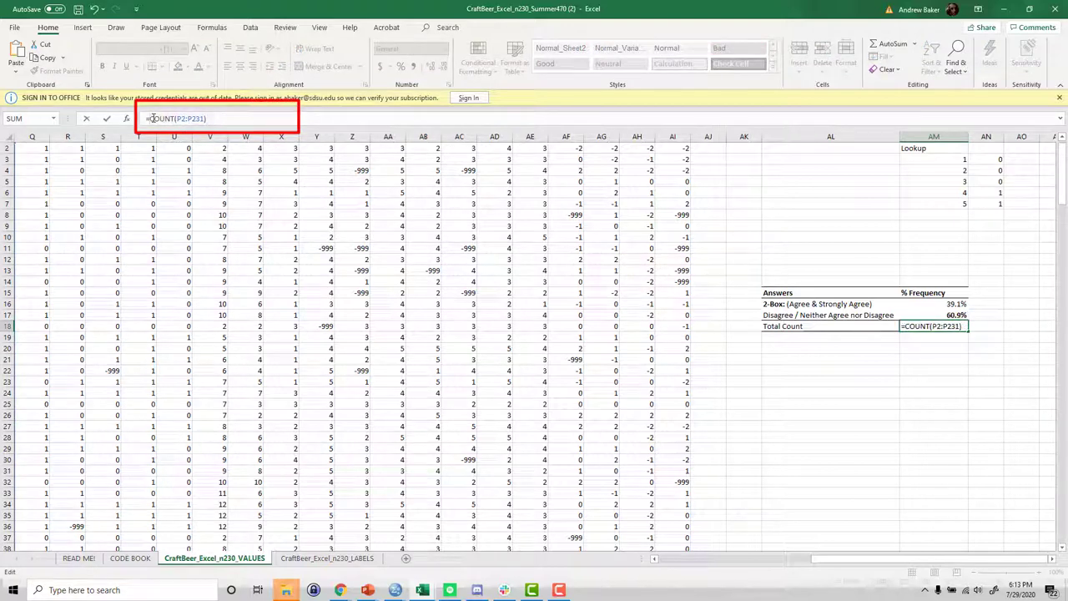
pyautogui.press('Return')
pyautogui.click(864, 441)
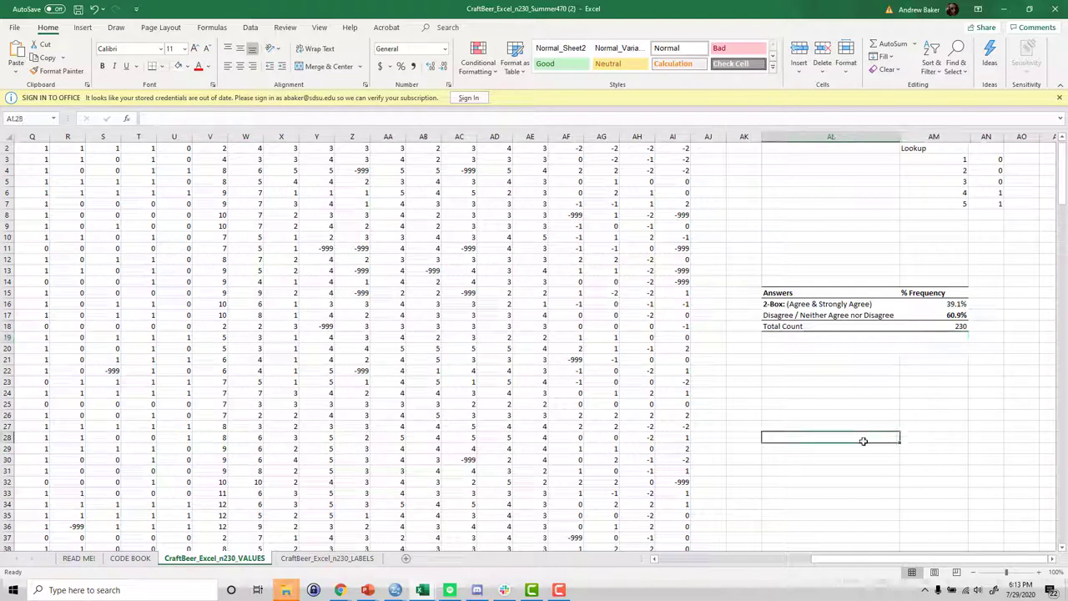